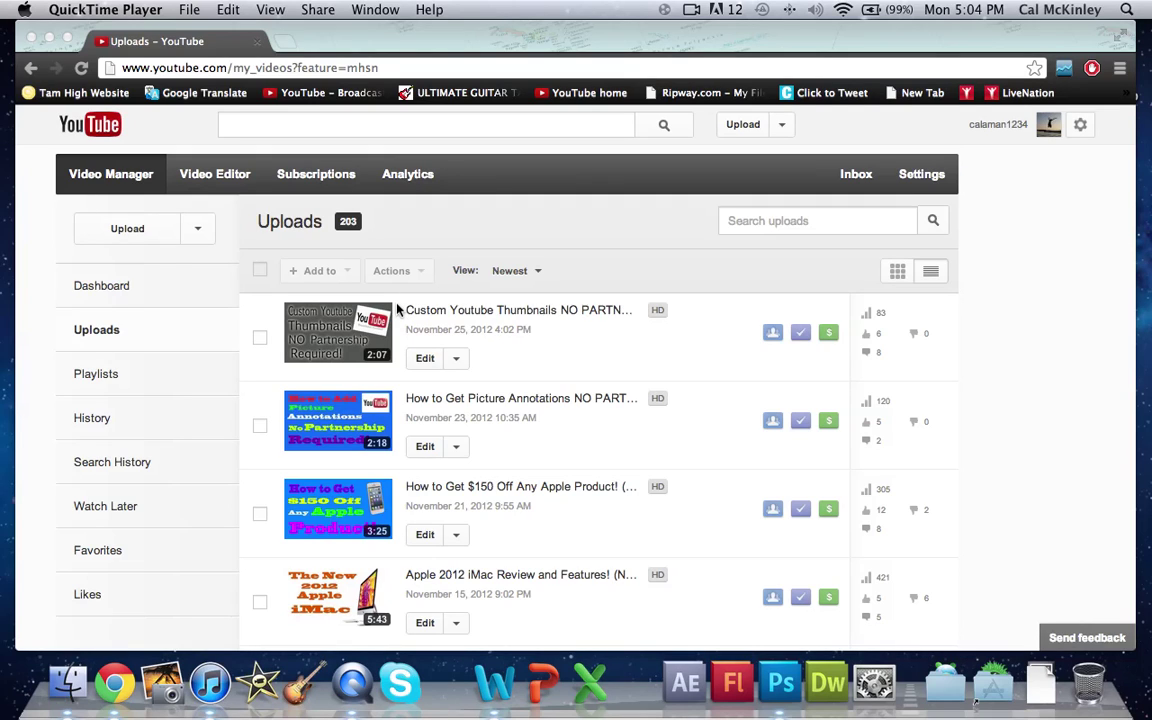
# Open the annotations editor for the video "Custom Youtube Thumbnails NO PARTNERSHIP! (HD)" and pause its playback.
pyautogui.click(425, 359)
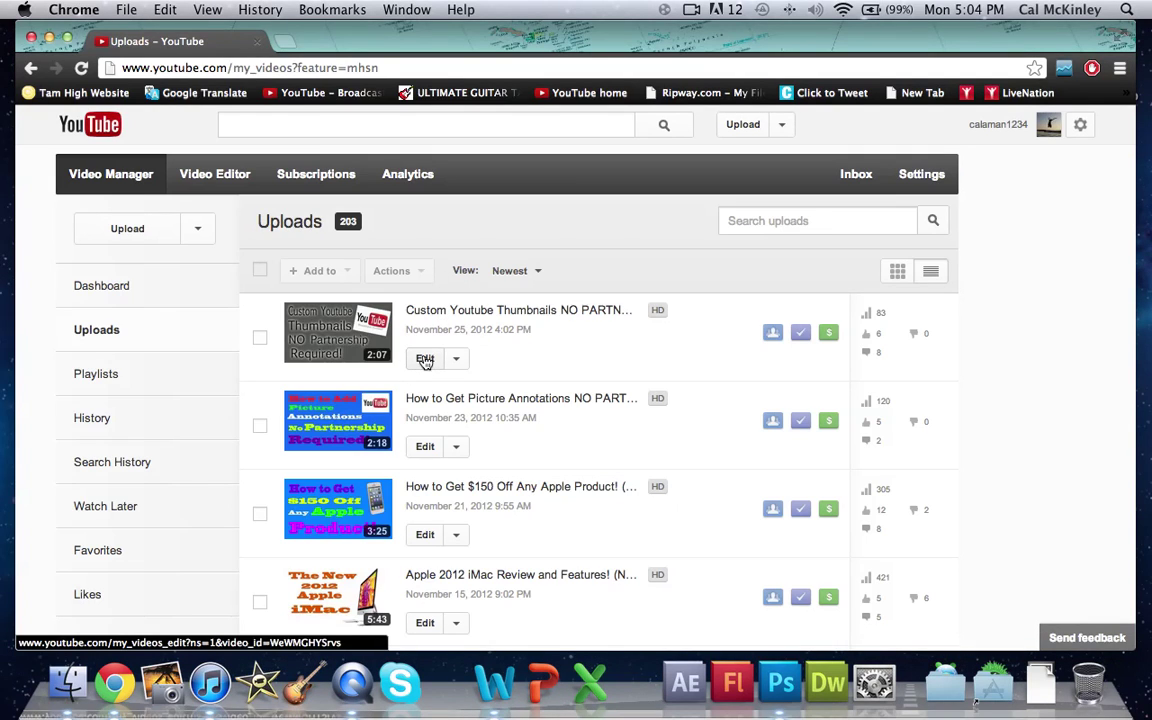
pyautogui.click(425, 359)
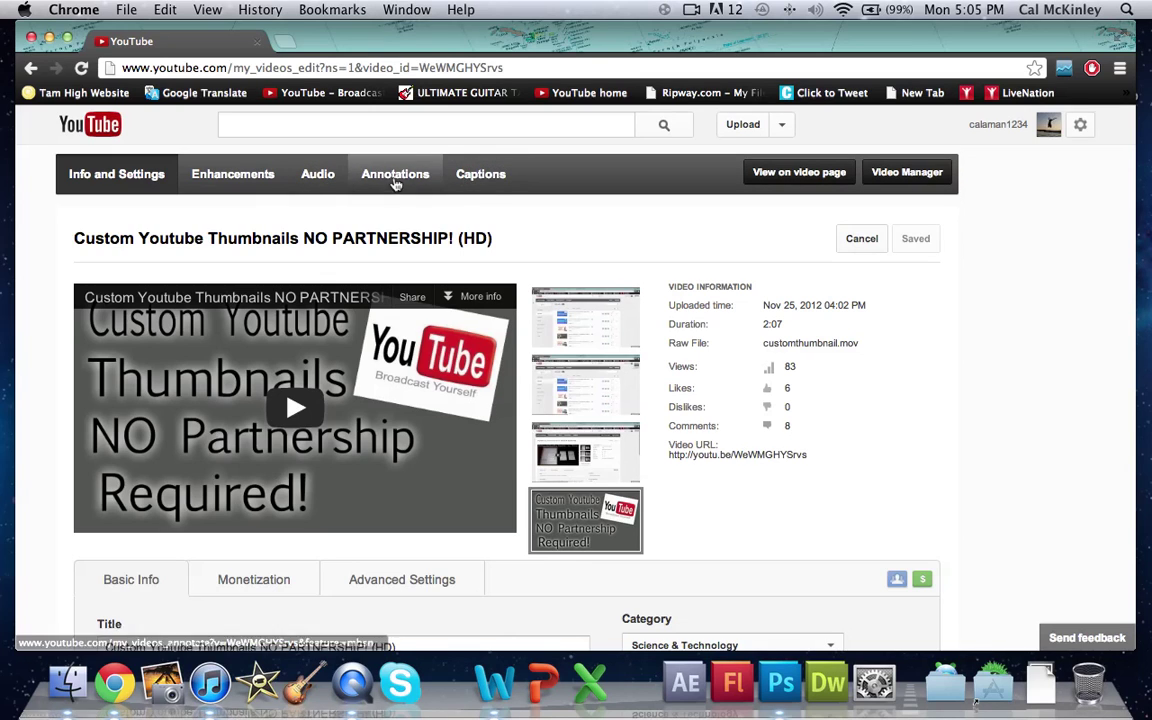
pyautogui.click(390, 177)
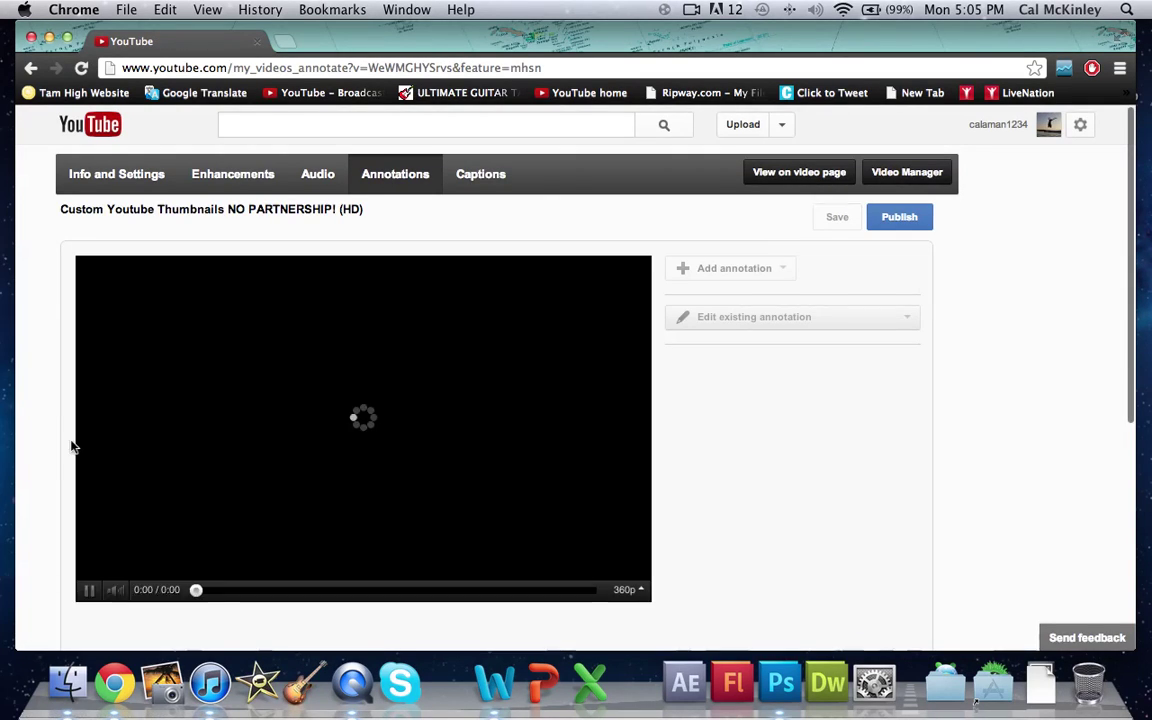
pyautogui.click(91, 594)
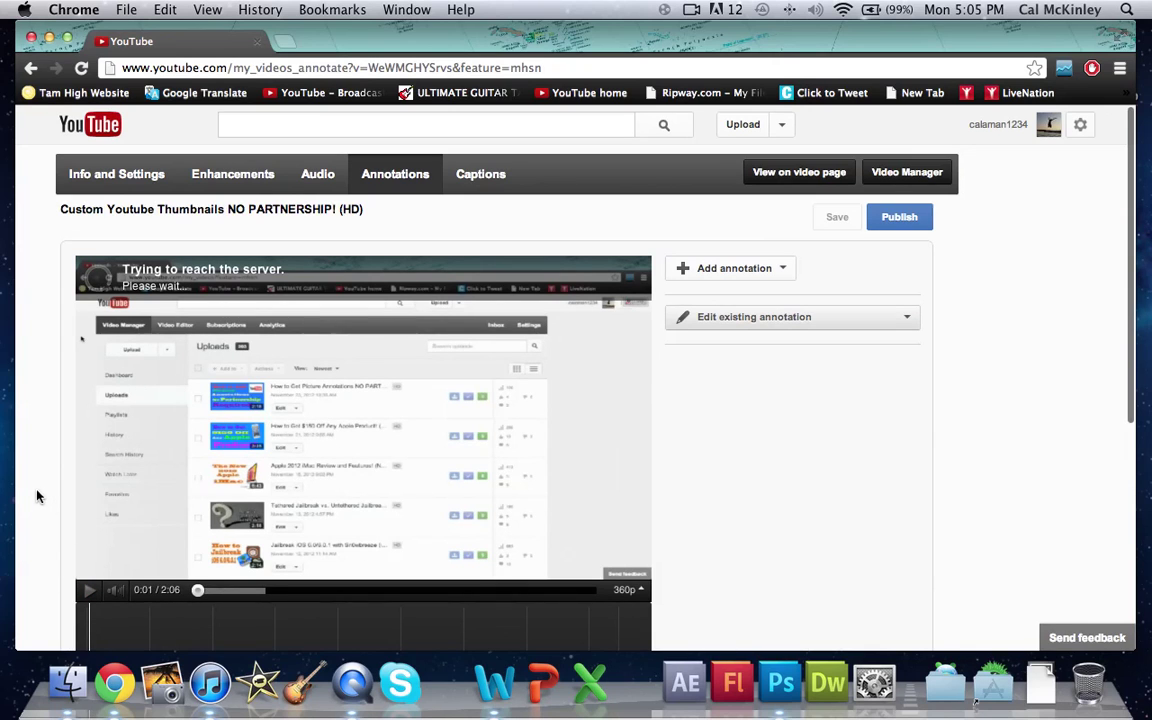
# Delete the existing "Subscribe Here!" spotlight annotation near the end of the video timeline.
pyautogui.scroll(-3, 41, 416)
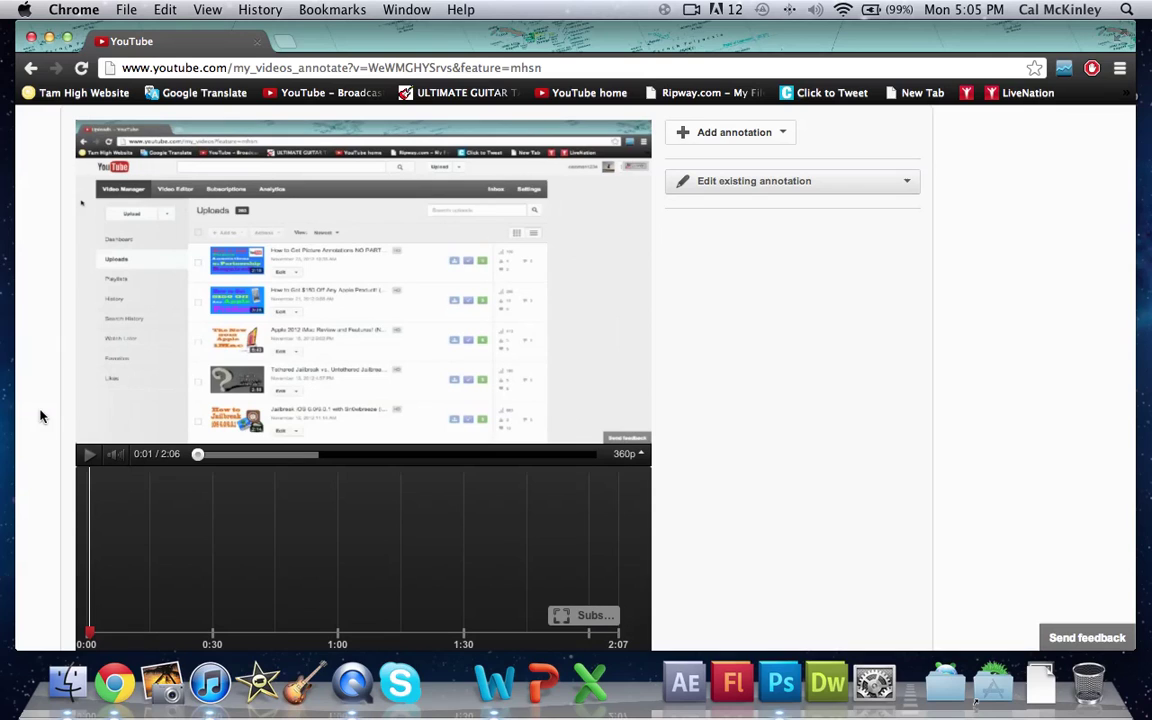
pyautogui.click(580, 615)
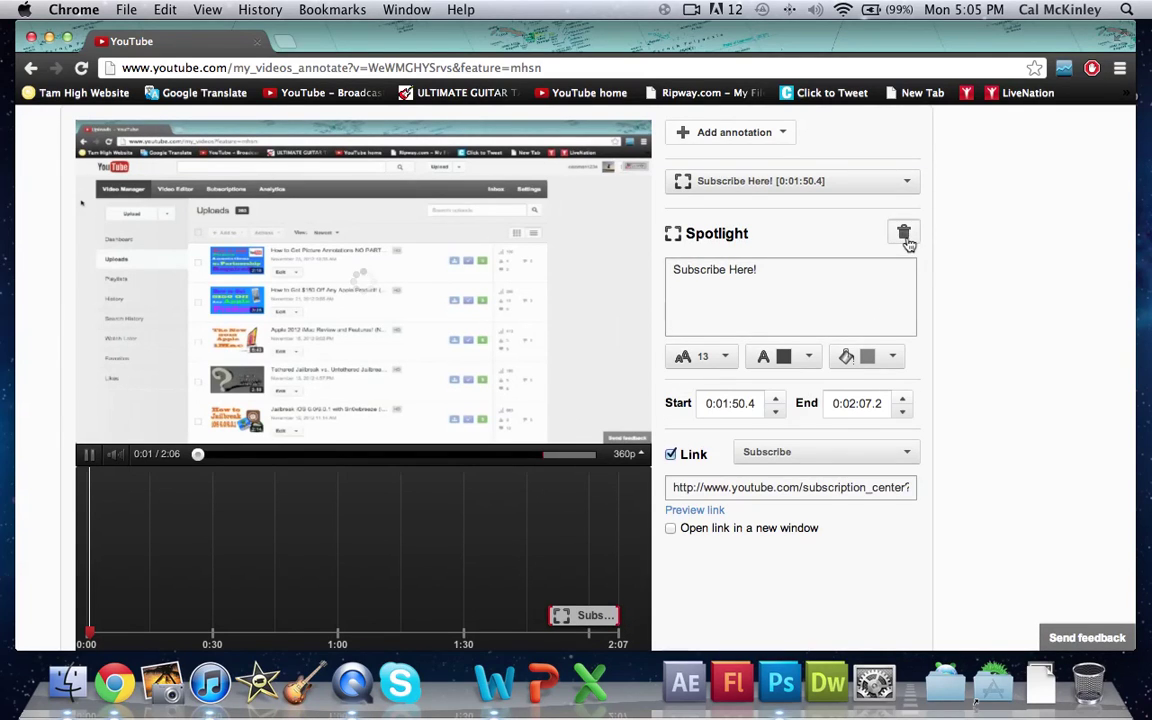
pyautogui.click(904, 233)
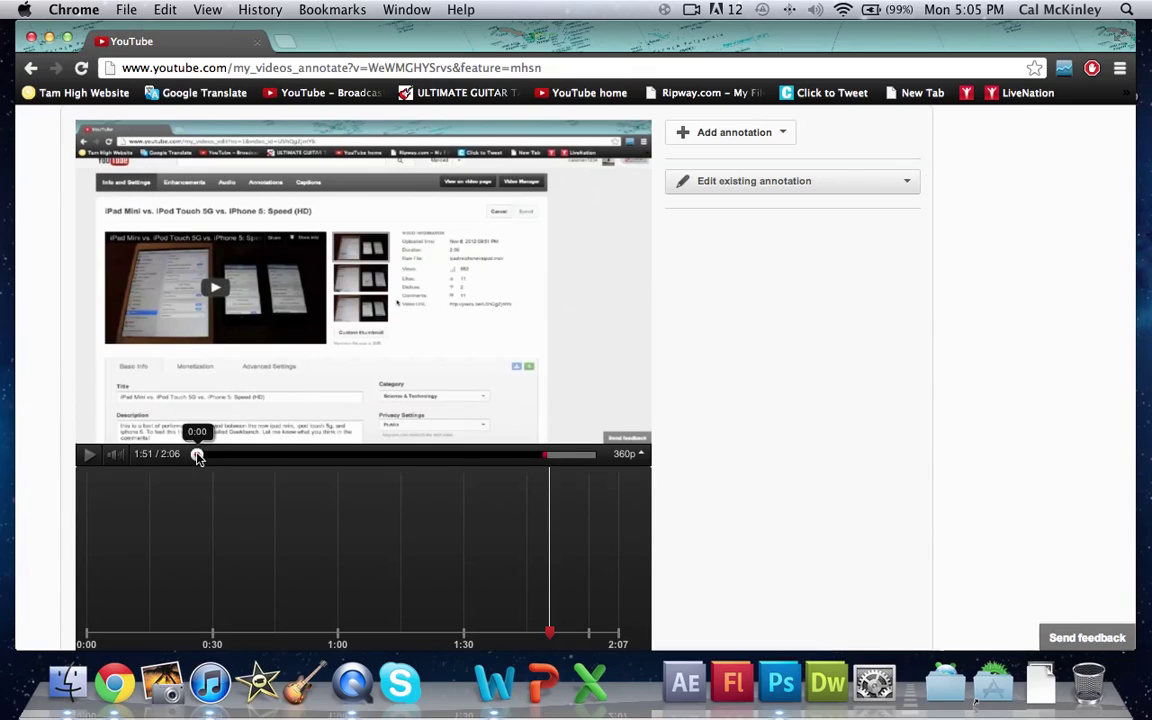
# Pause the video and move the playhead to about 1:50.
pyautogui.scroll(3, 30, 368)
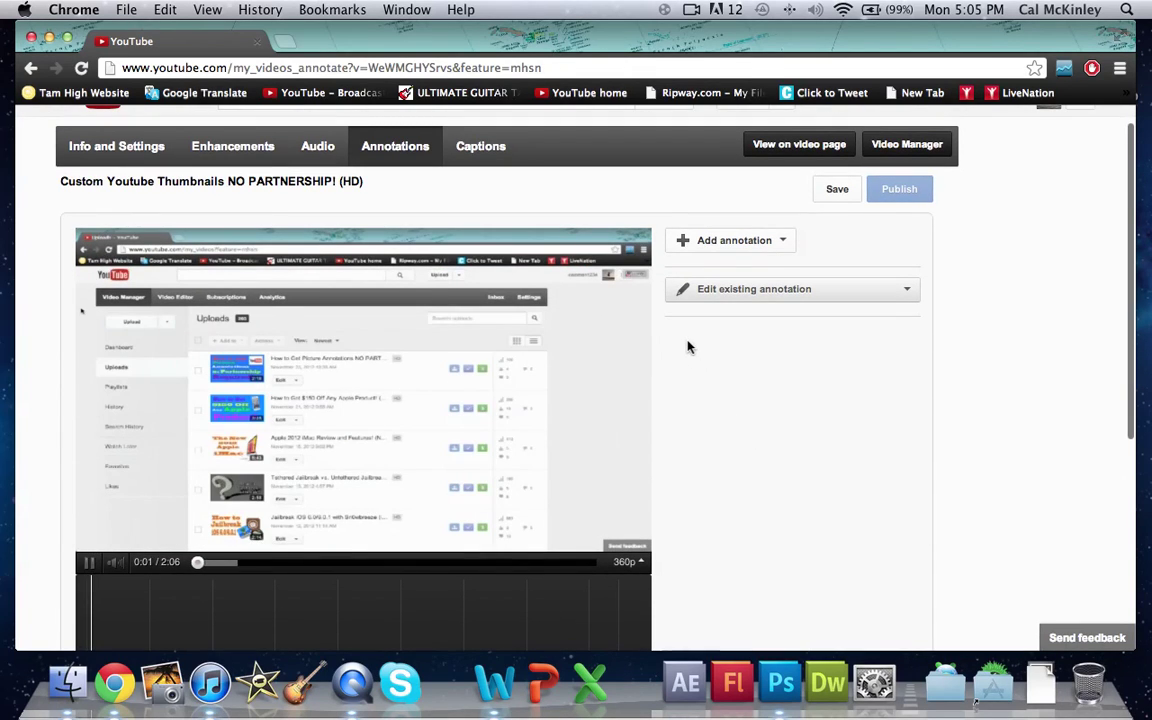
pyautogui.click(88, 561)
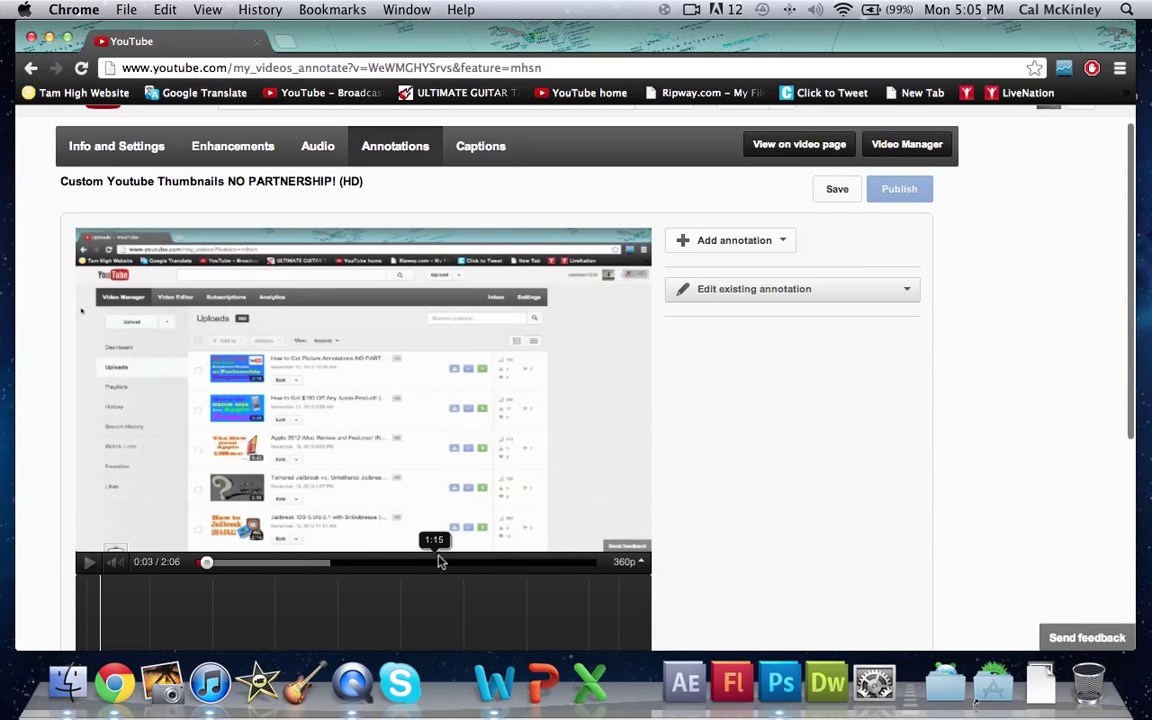
pyautogui.click(548, 563)
pyautogui.scroll(-1, 549, 568)
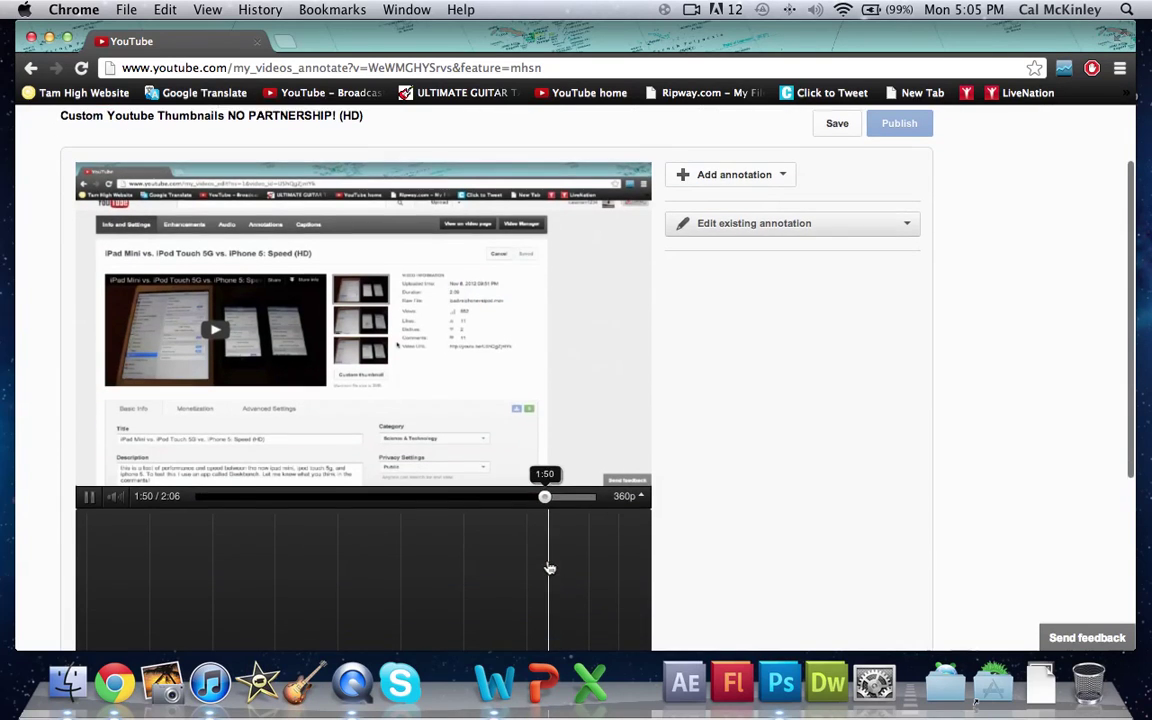
# Add a Spotlight annotation at the playhead, about 1:51 into the video.
pyautogui.scroll(-3, 669, 527)
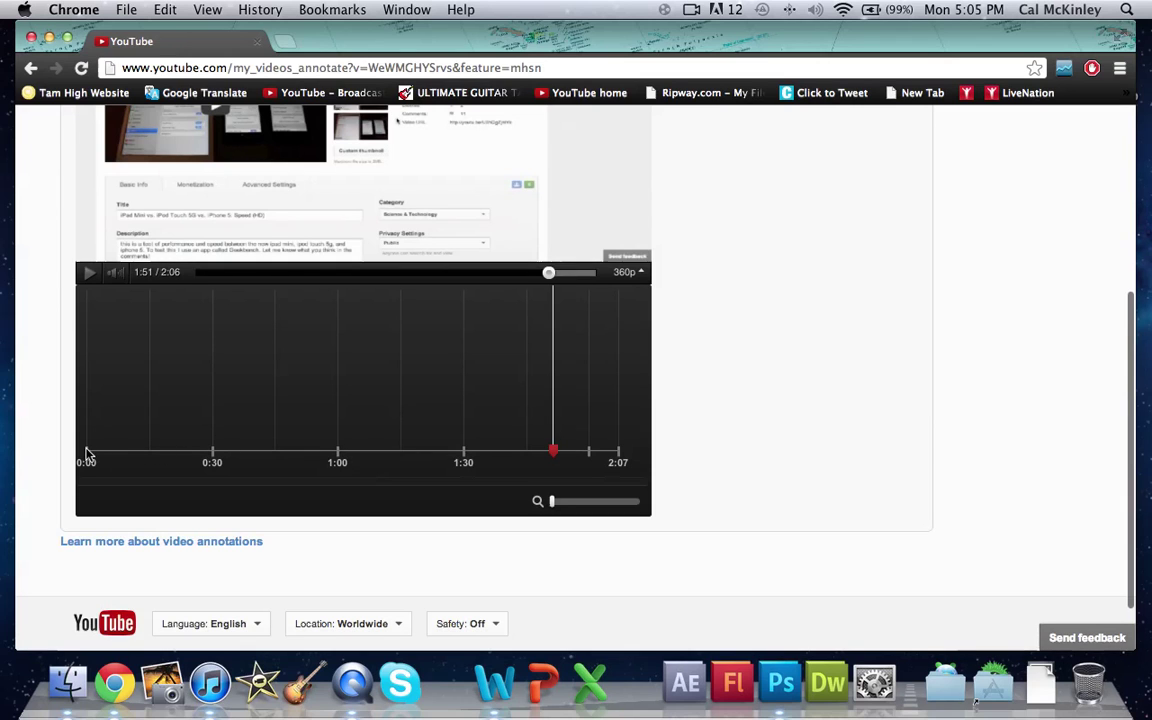
pyautogui.scroll(3, 569, 486)
pyautogui.scroll(3, 569, 486)
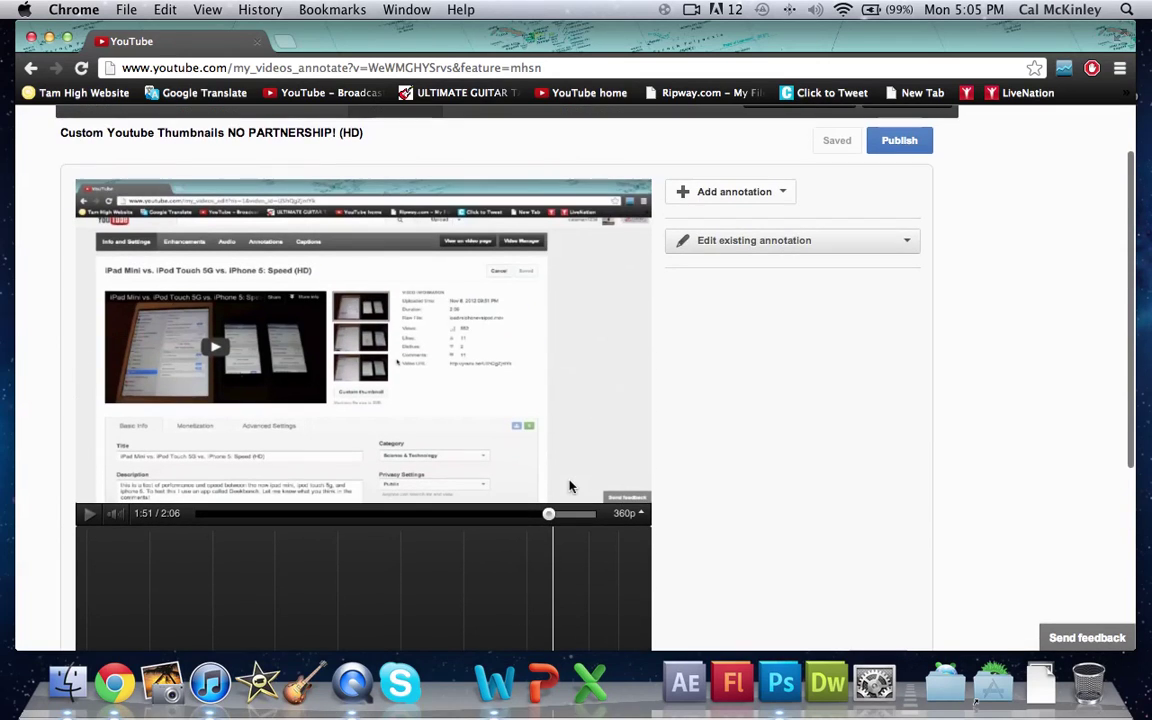
pyautogui.scroll(3, 771, 478)
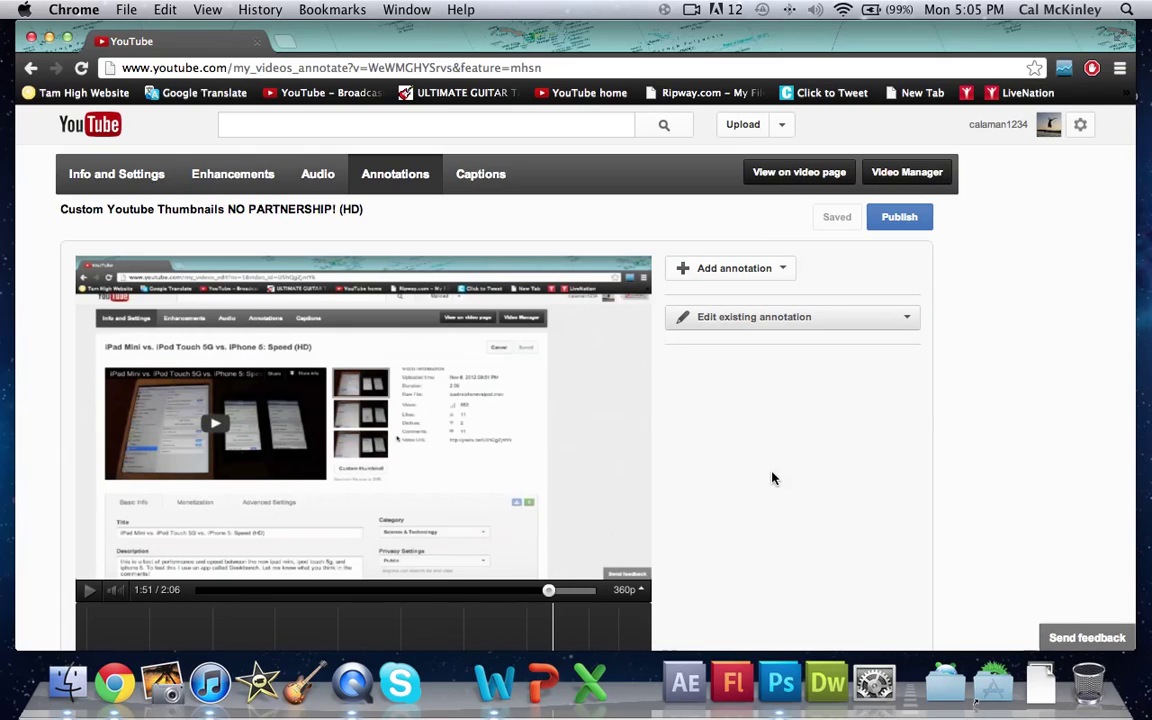
pyautogui.scroll(-5, 743, 434)
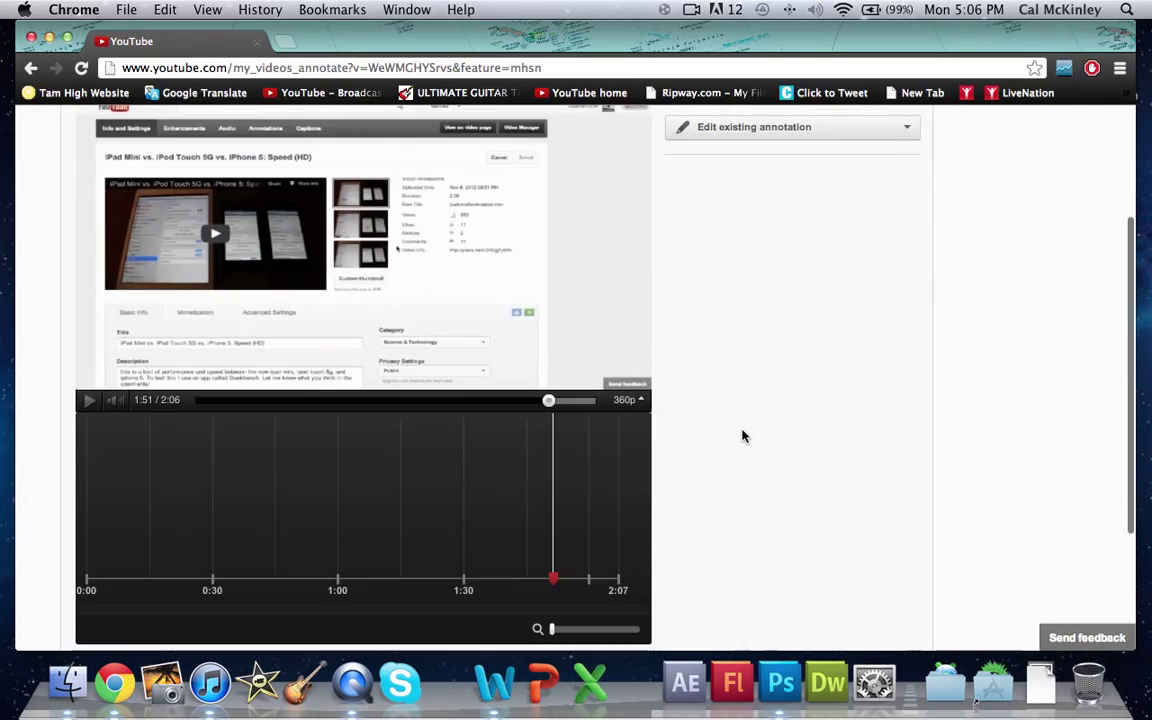
pyautogui.scroll(5, 742, 435)
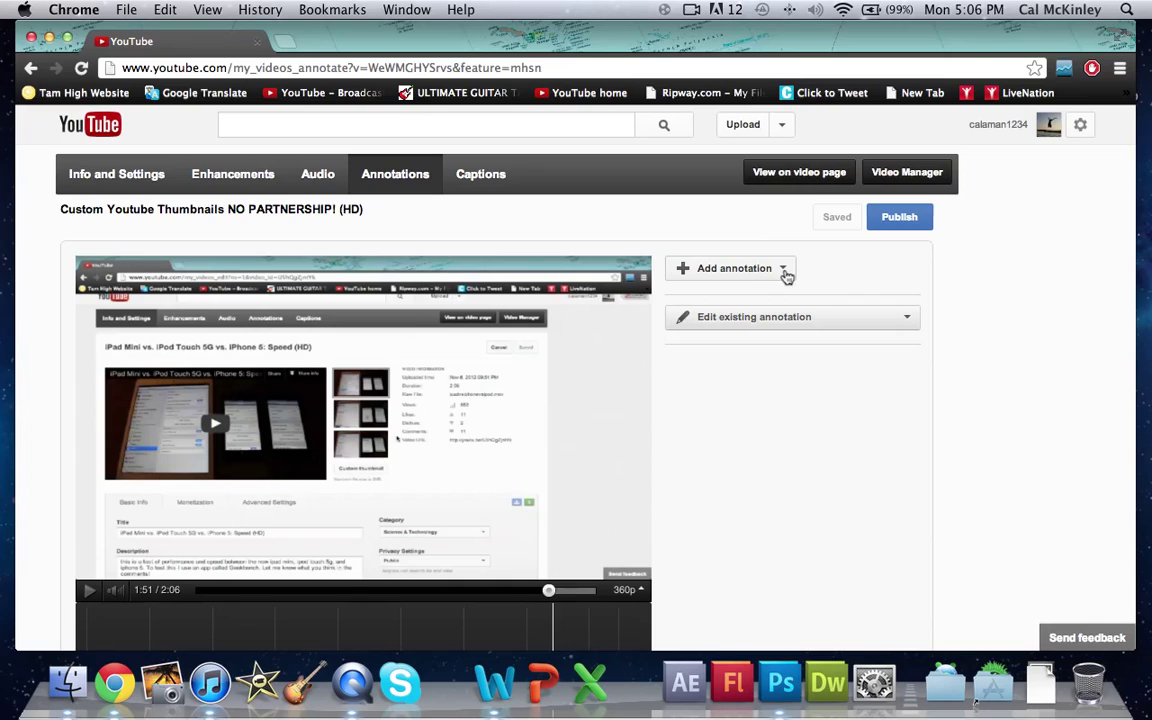
pyautogui.click(767, 272)
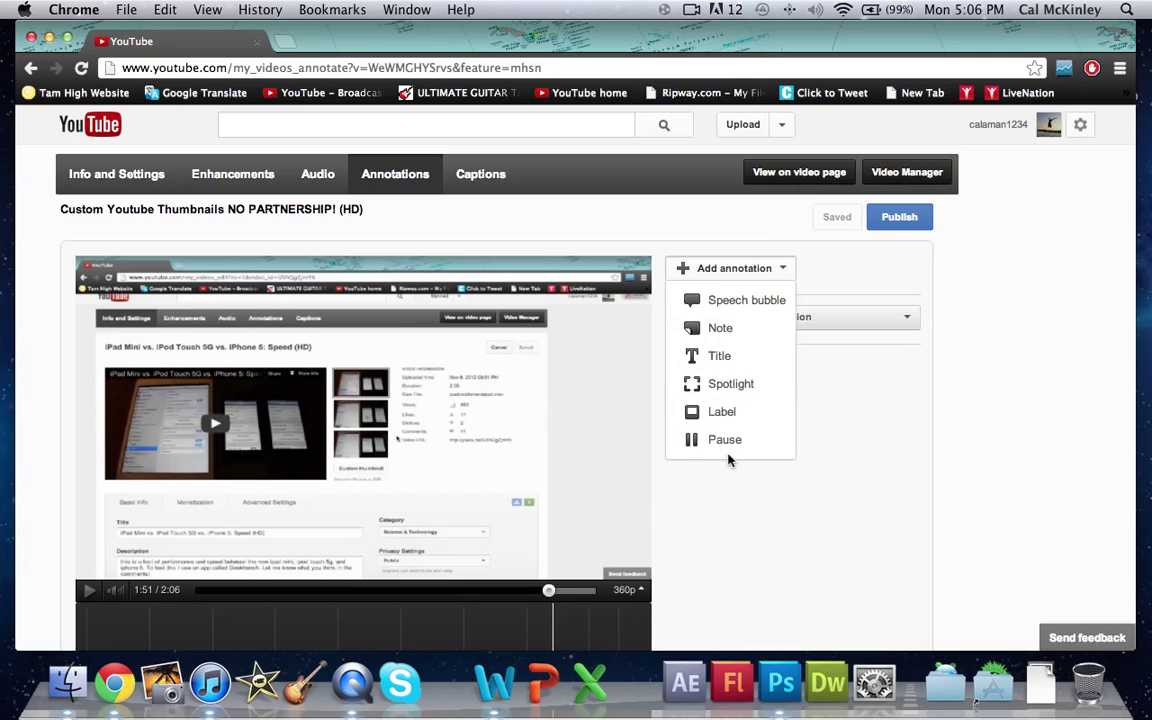
pyautogui.click(767, 383)
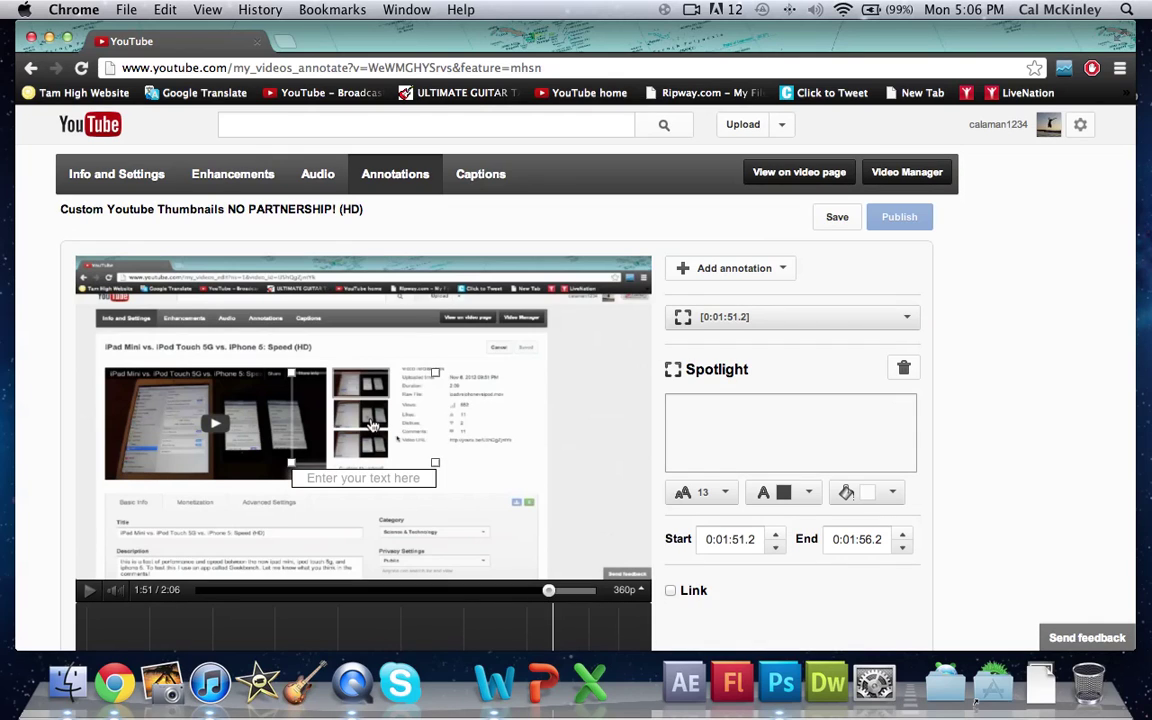
# Place the spotlight frame in the lower-right corner of the video picture, shrink it, and fit its text box inside.
pyautogui.moveTo(403, 425)
pyautogui.mouseDown()
pyautogui.moveTo(520, 463)
pyautogui.moveTo(548, 495)
pyautogui.mouseUp()
pyautogui.moveTo(522, 553)
pyautogui.mouseDown()
pyautogui.moveTo(386, 450)
pyautogui.moveTo(318, 446)
pyautogui.mouseUp()
pyautogui.moveTo(543, 481); pyautogui.dragTo(590, 543)
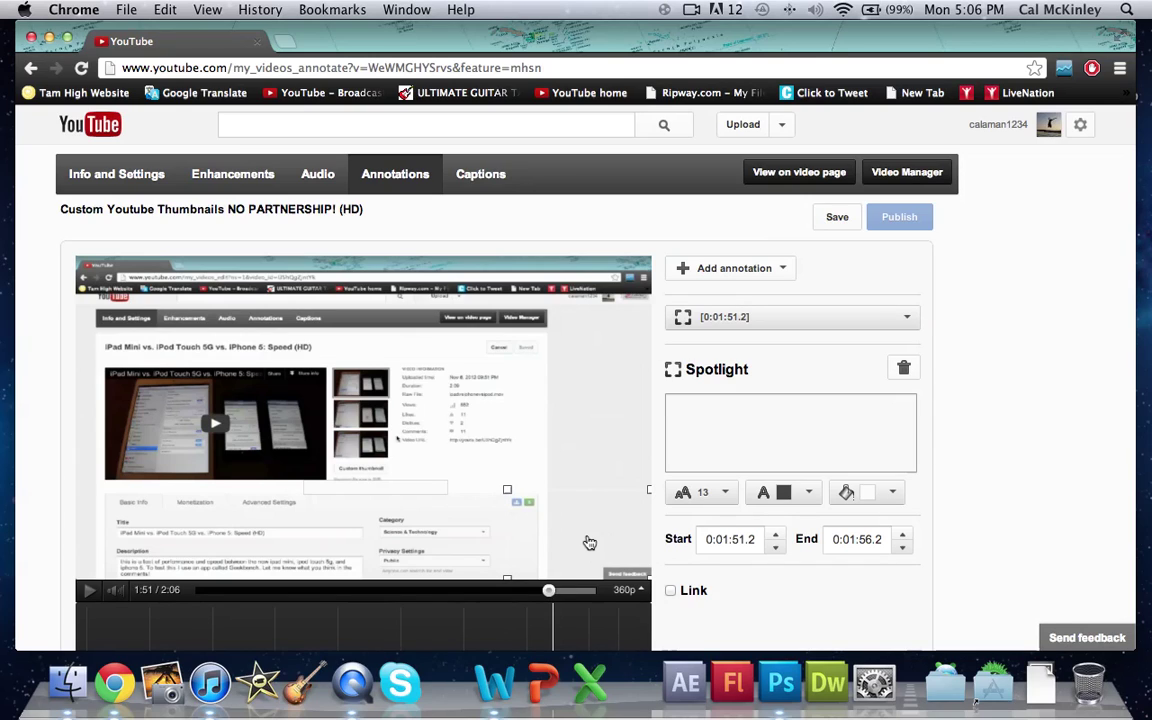
pyautogui.moveTo(407, 486)
pyautogui.mouseDown()
pyautogui.moveTo(429, 507)
pyautogui.moveTo(345, 533)
pyautogui.moveTo(414, 522)
pyautogui.moveTo(409, 500)
pyautogui.mouseUp()
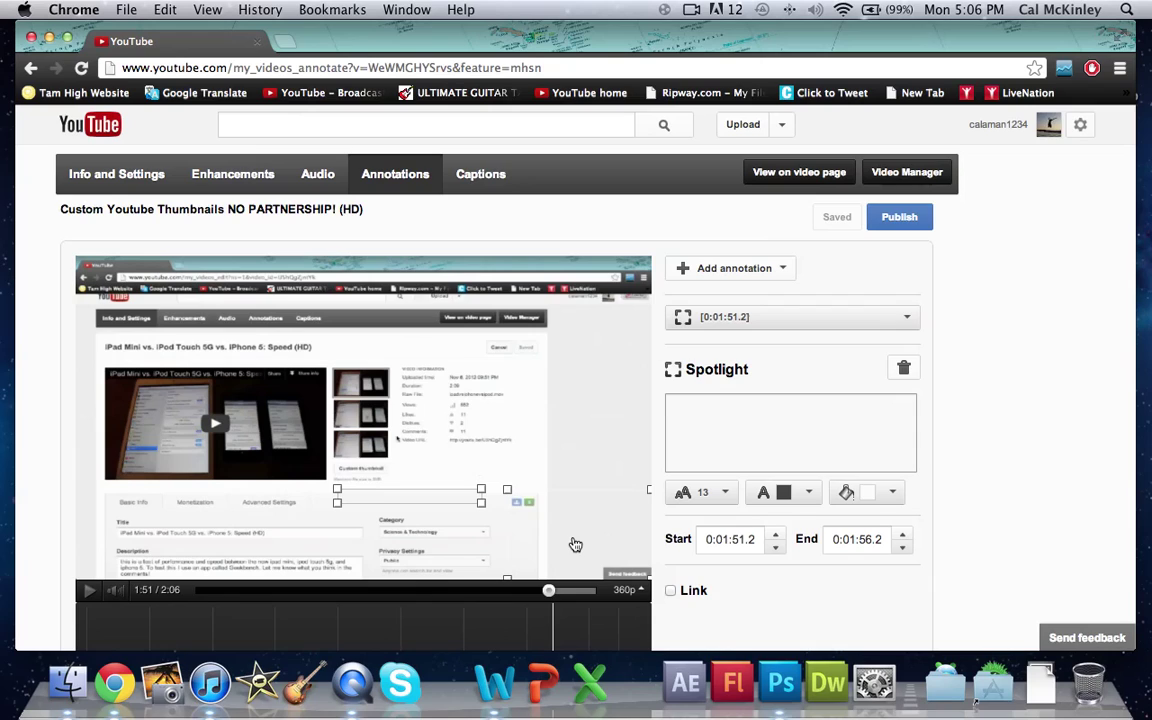
pyautogui.moveTo(507, 489)
pyautogui.mouseDown()
pyautogui.moveTo(507, 477)
pyautogui.moveTo(527, 507)
pyautogui.moveTo(540, 501)
pyautogui.moveTo(458, 517)
pyautogui.moveTo(553, 548)
pyautogui.moveTo(576, 543)
pyautogui.moveTo(560, 516)
pyautogui.moveTo(588, 539)
pyautogui.mouseUp()
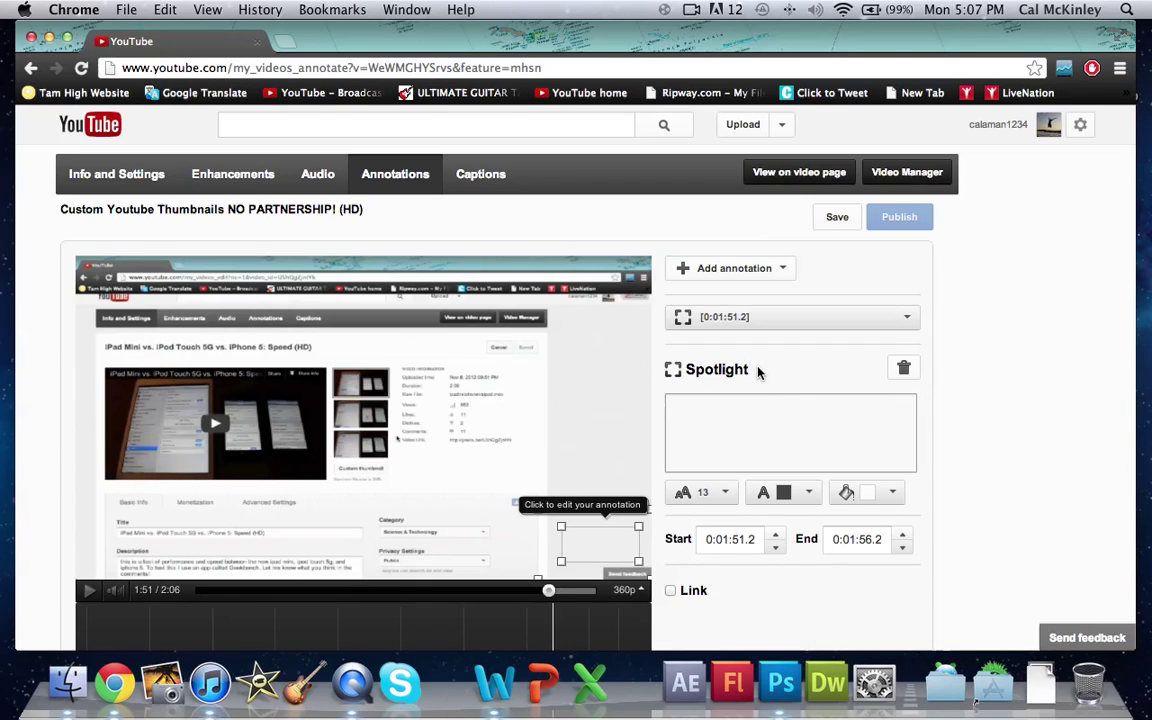
# Enter "Subscribe Here!" as the spotlight's text and enlarge its text box slightly within the frame.
pyautogui.click(766, 429)
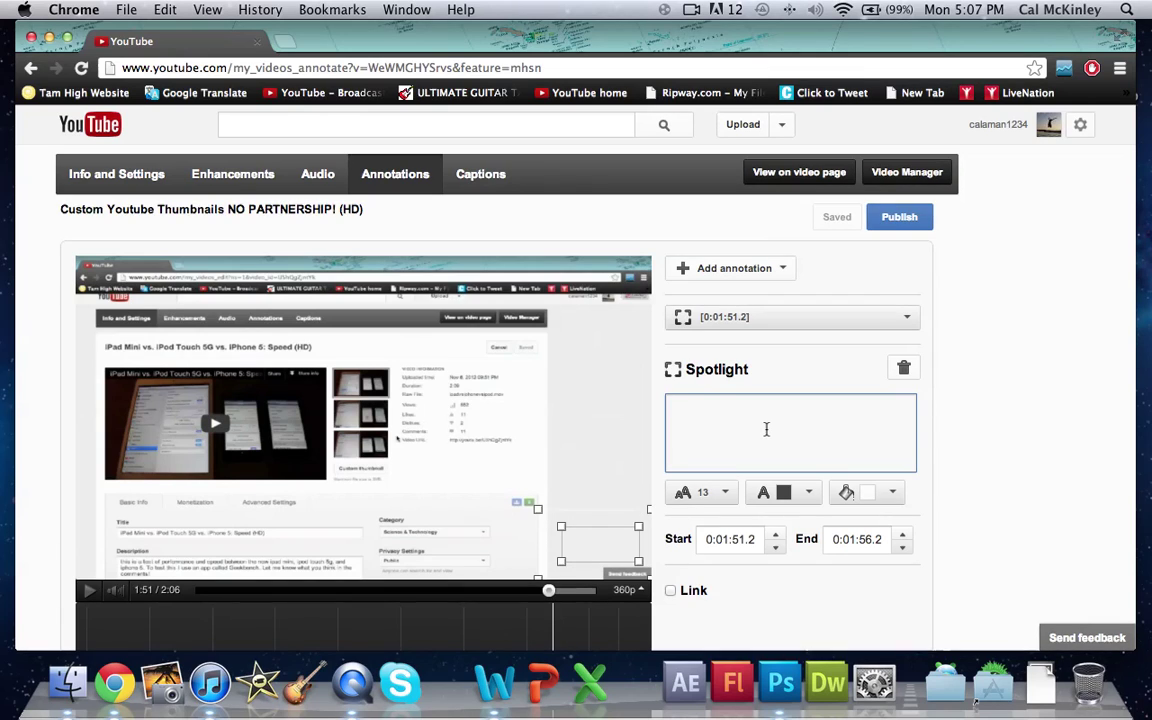
pyautogui.write('Text')
pyautogui.press('BackSpace')
pyautogui.press('BackSpace')
pyautogui.press('BackSpace')
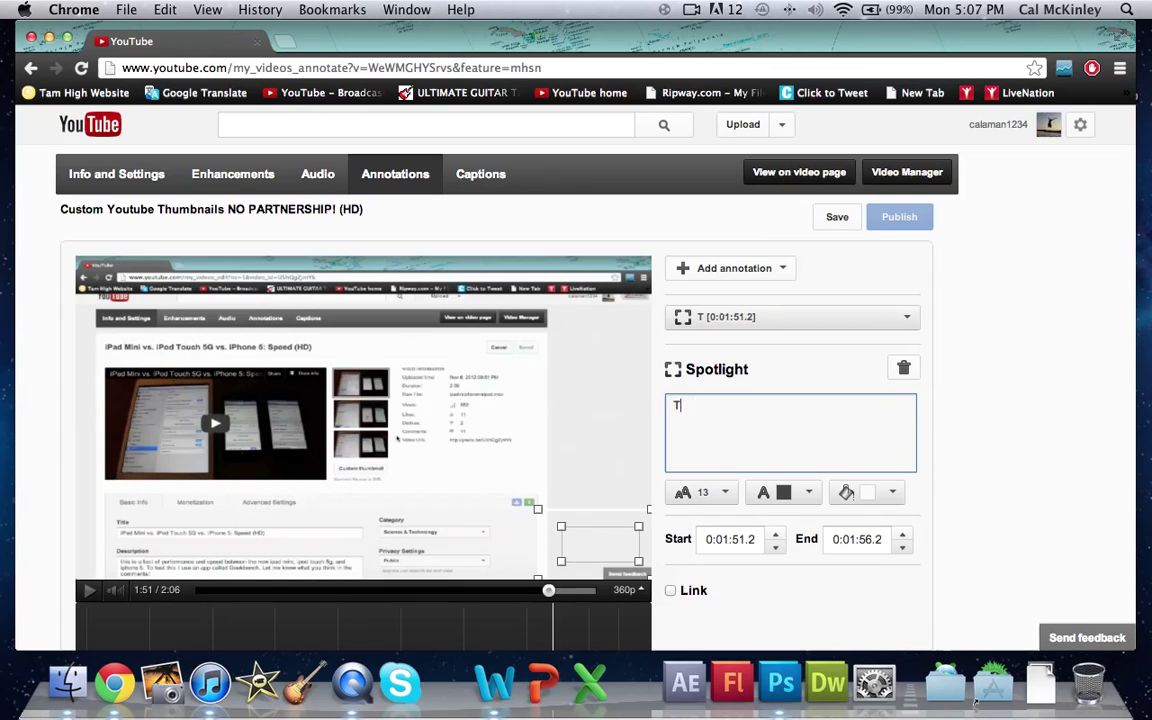
pyautogui.press('BackSpace')
pyautogui.write('Subscri')
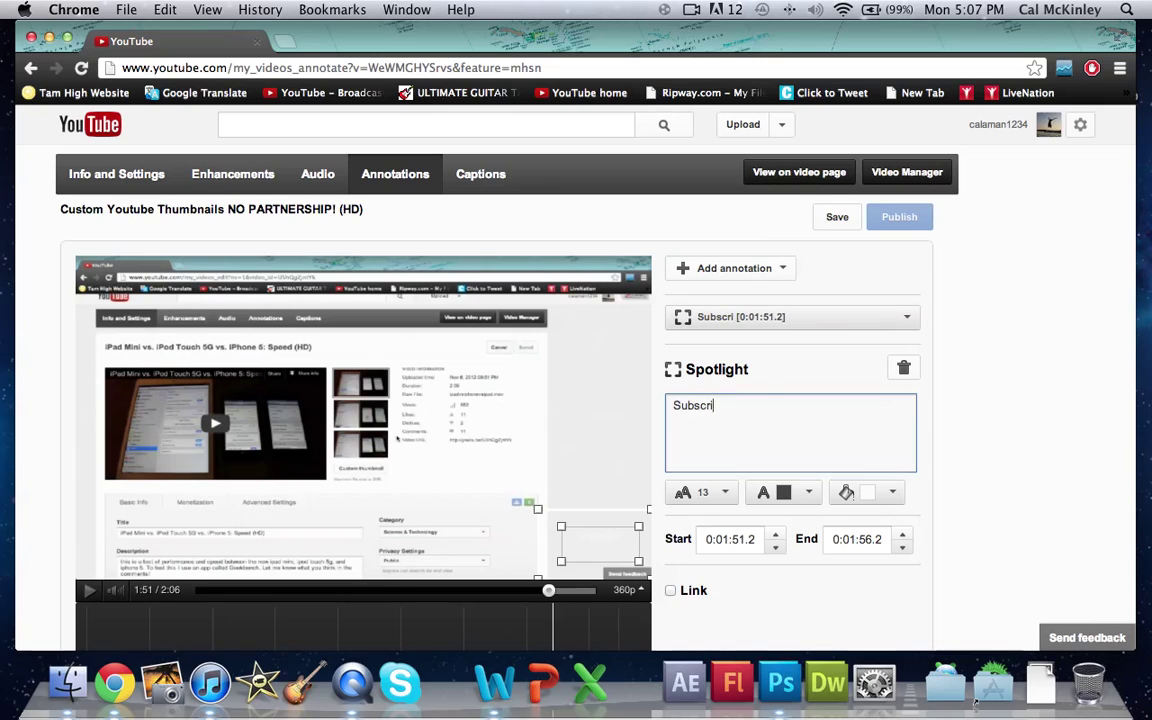
pyautogui.write('be Here!')
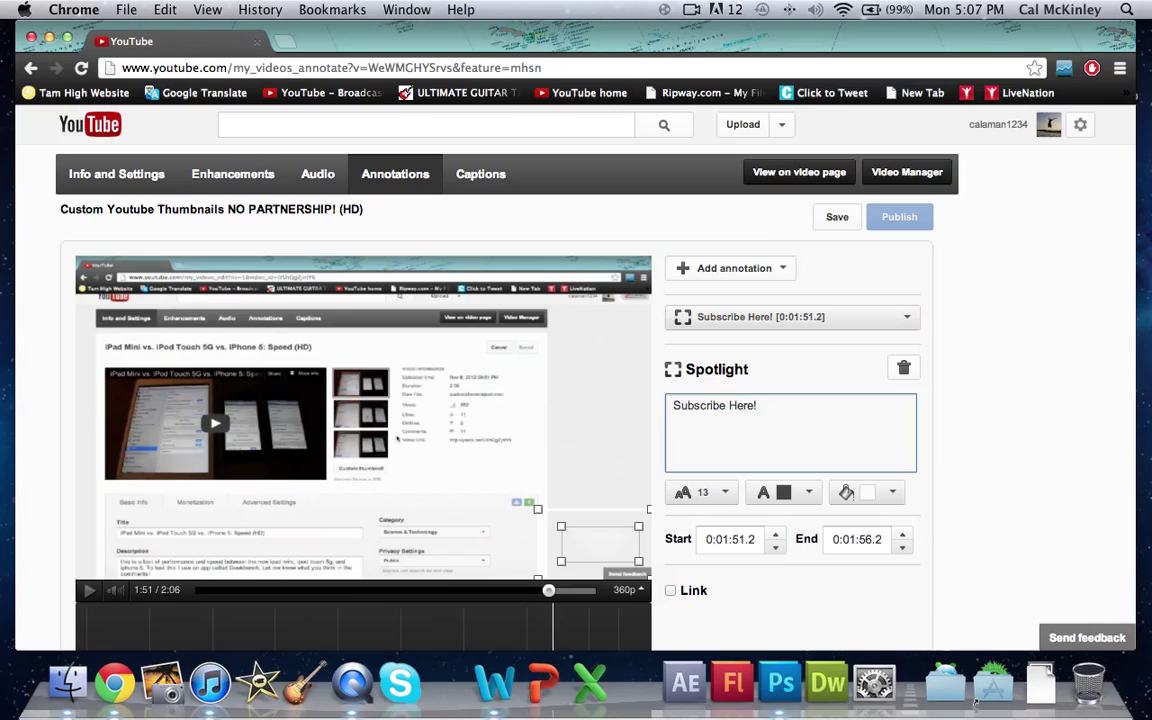
pyautogui.click(564, 528)
pyautogui.moveTo(564, 528); pyautogui.dragTo(549, 523)
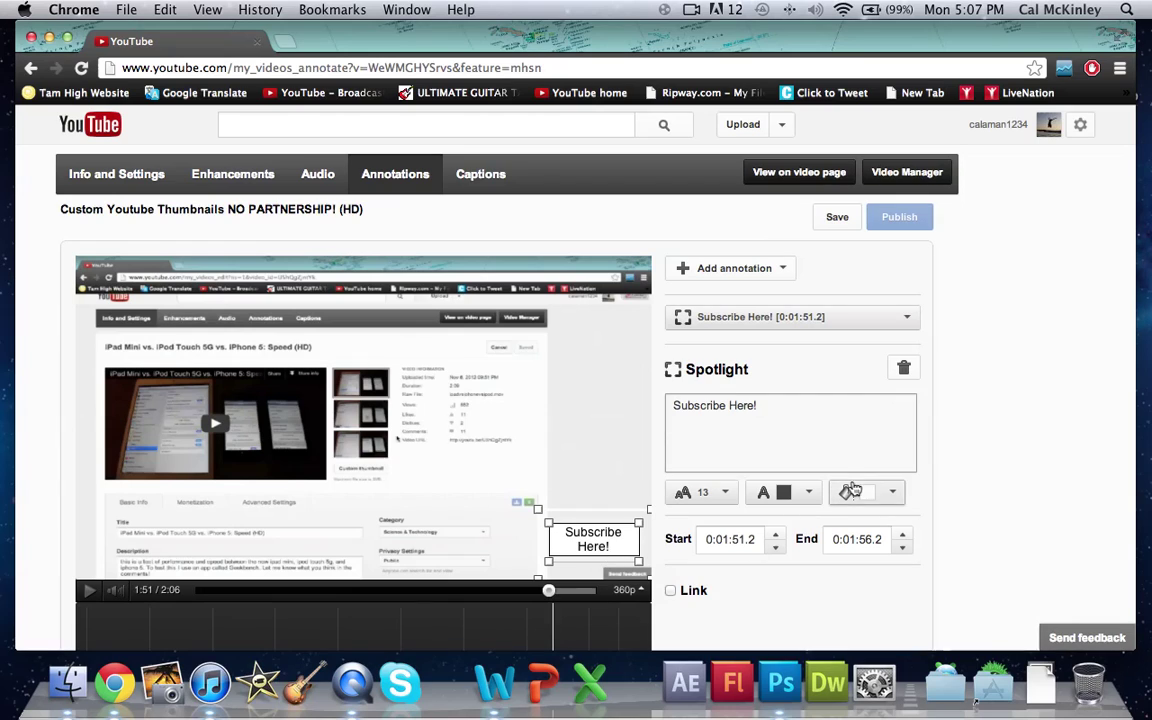
# Try font size 16 on the spotlight text and return it to 13.
pyautogui.click(710, 492)
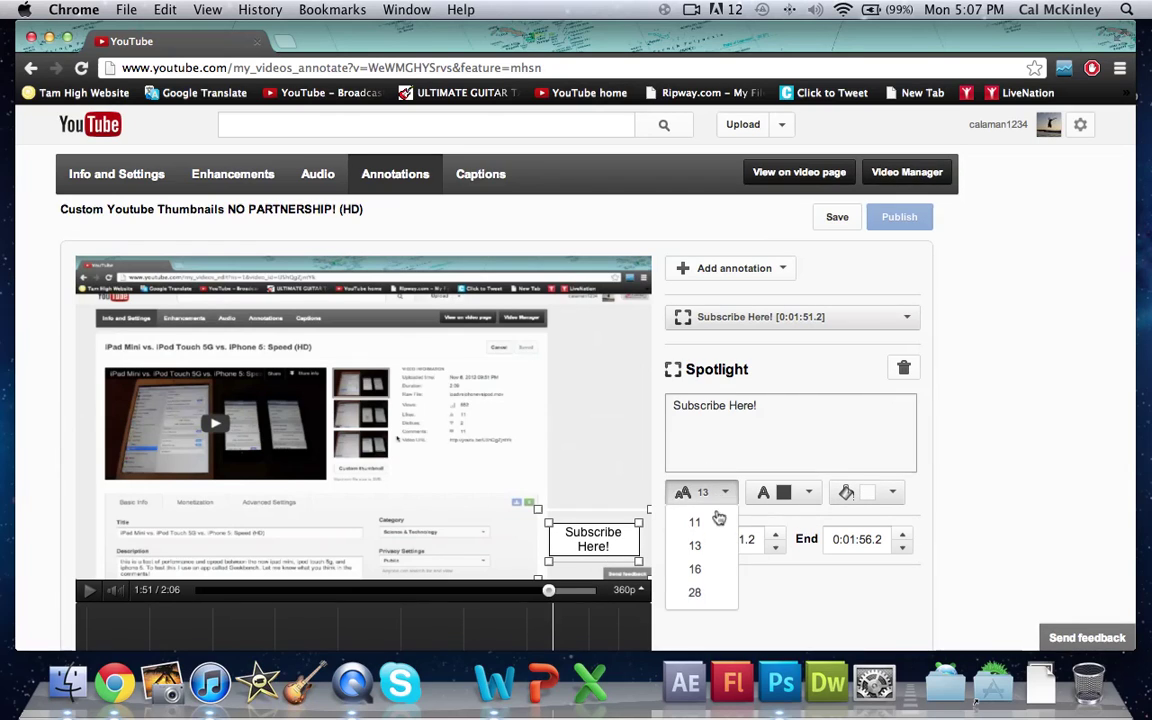
pyautogui.click(707, 570)
pyautogui.click(705, 493)
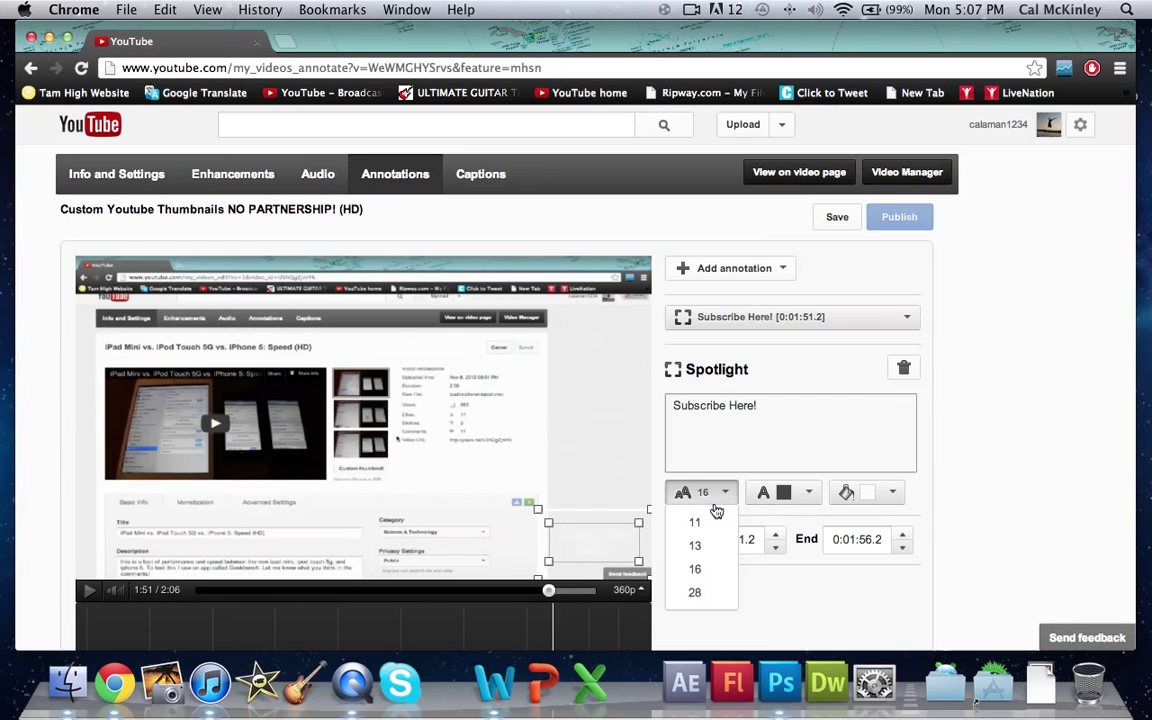
pyautogui.click(704, 545)
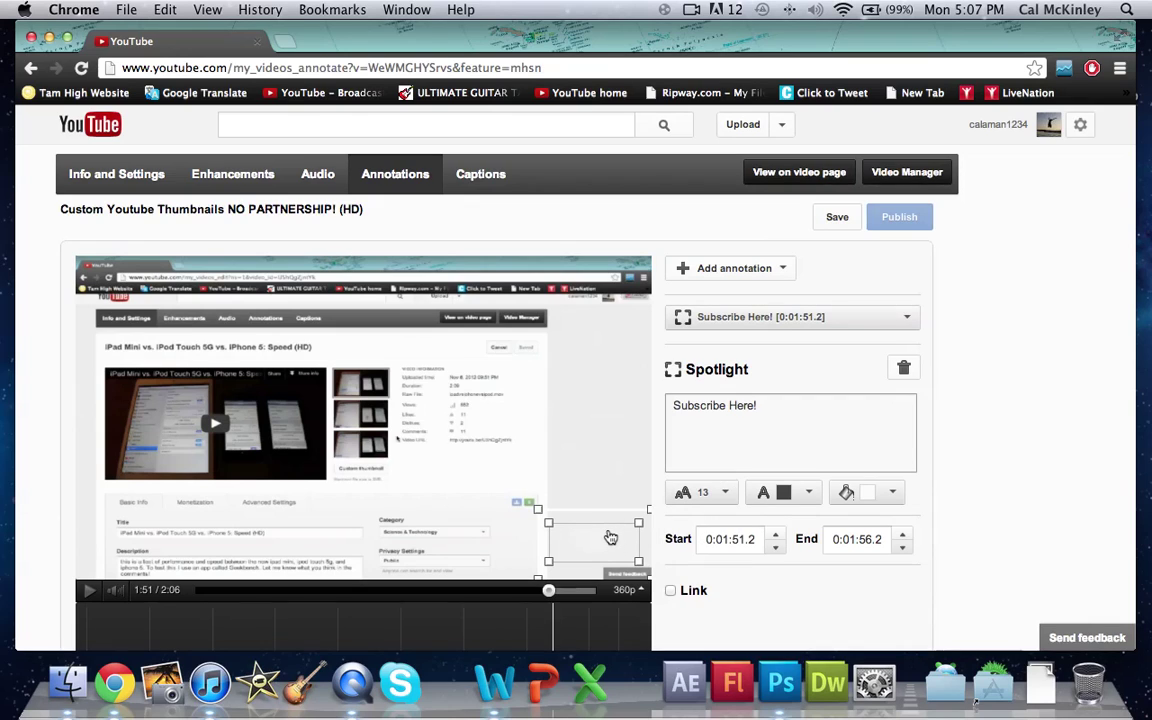
# Try red as the spotlight's frame colour and settle on grey.
pyautogui.click(895, 496)
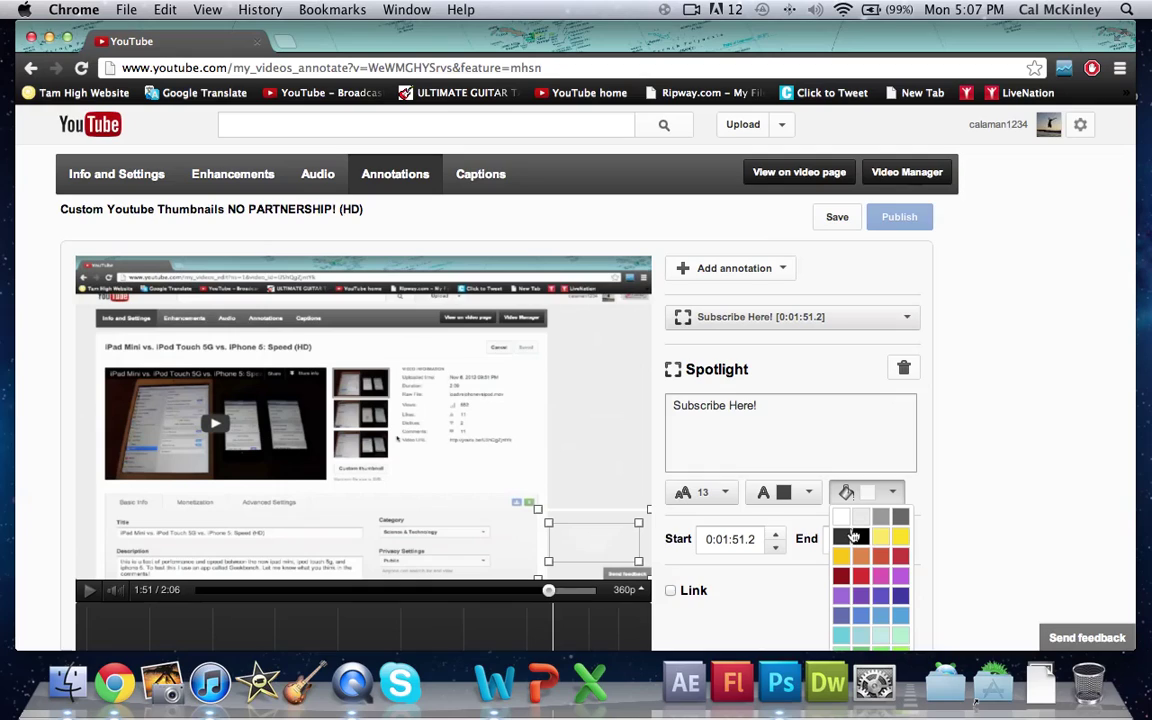
pyautogui.click(861, 576)
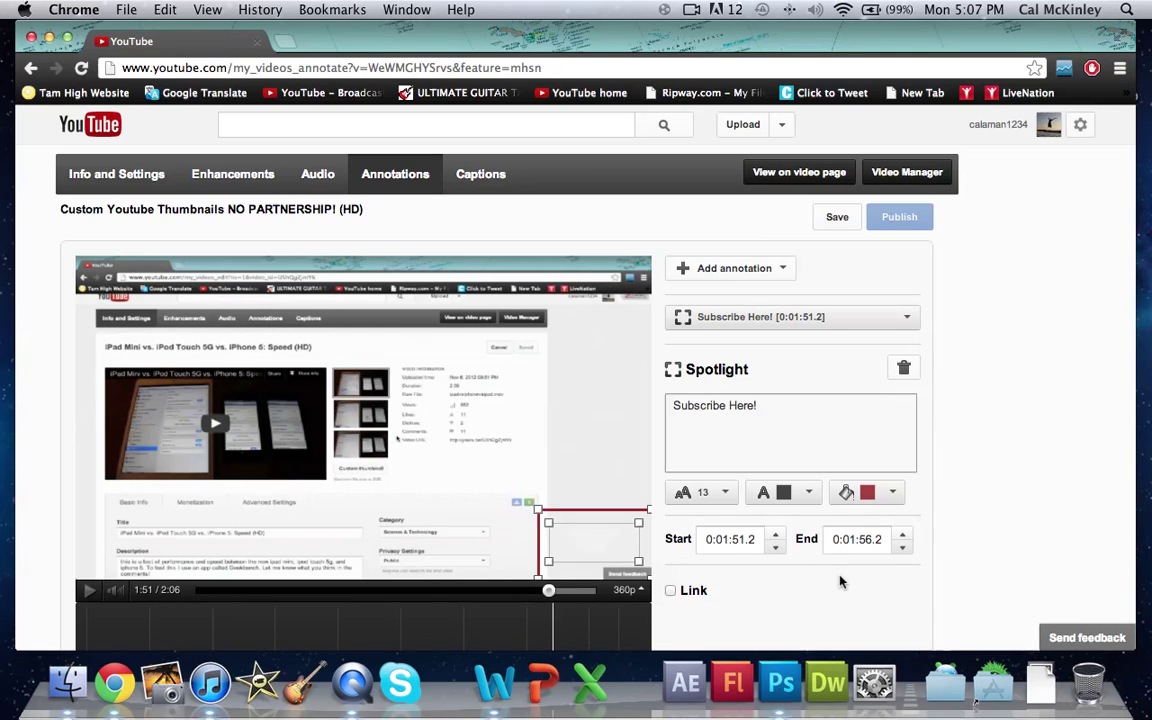
pyautogui.click(868, 496)
pyautogui.click(898, 518)
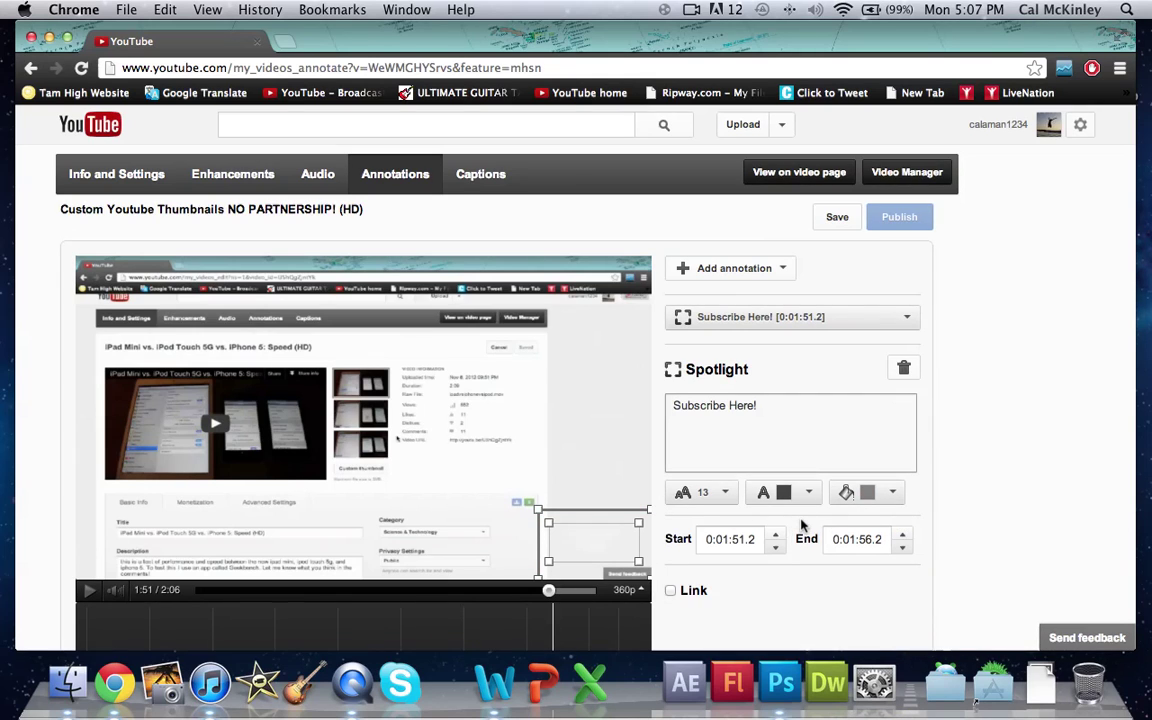
# Turn on the link for the spotlight annotation and set its link type to Subscribe.
pyautogui.scroll(-1, 805, 530)
pyautogui.scroll(-1, 805, 526)
pyautogui.scroll(-1, 805, 526)
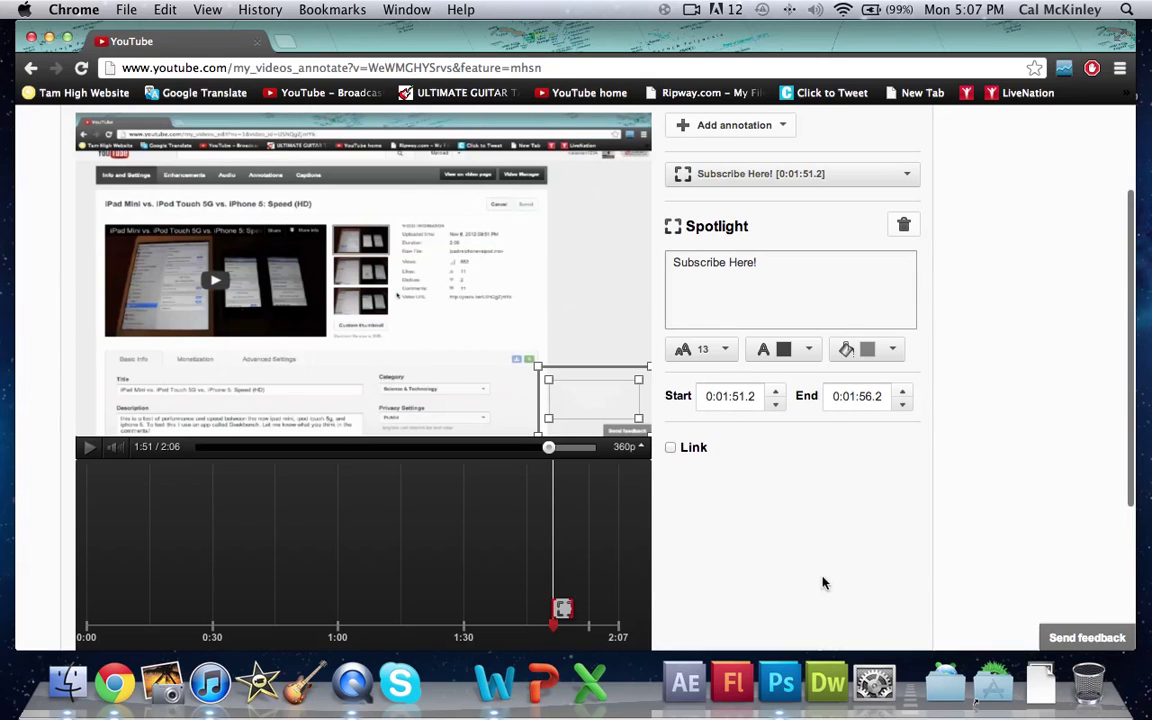
pyautogui.scroll(3, 845, 580)
pyautogui.scroll(-1, 806, 538)
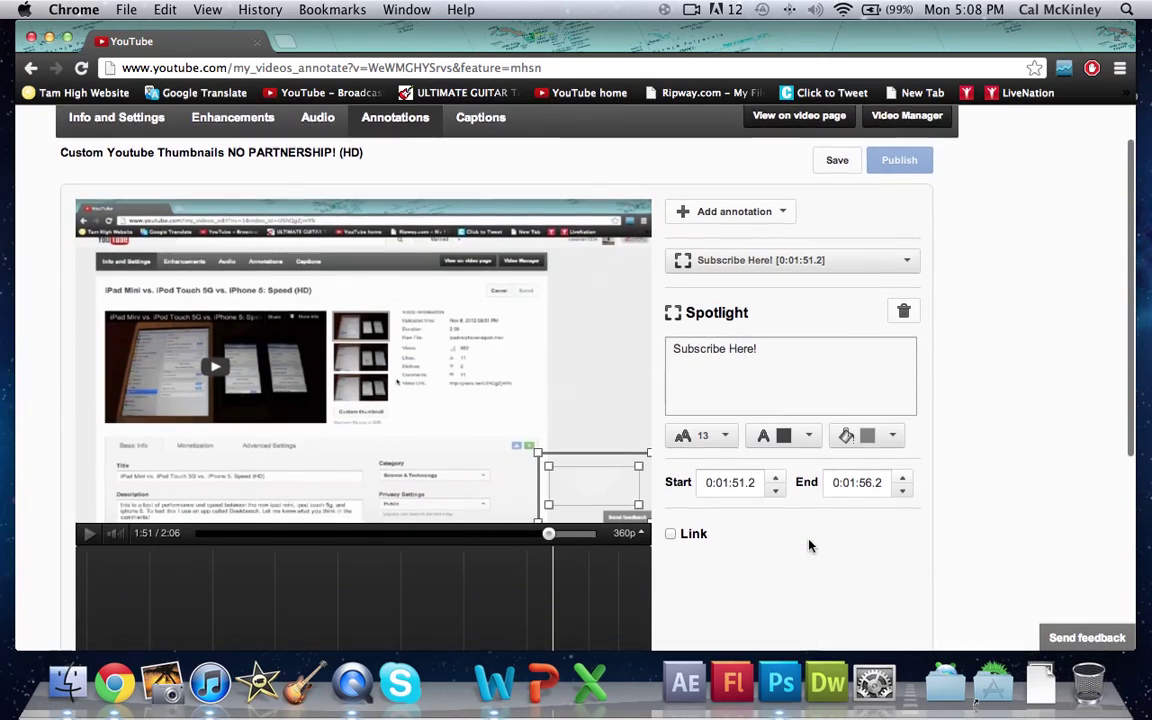
pyautogui.scroll(-1, 810, 545)
pyautogui.click(671, 470)
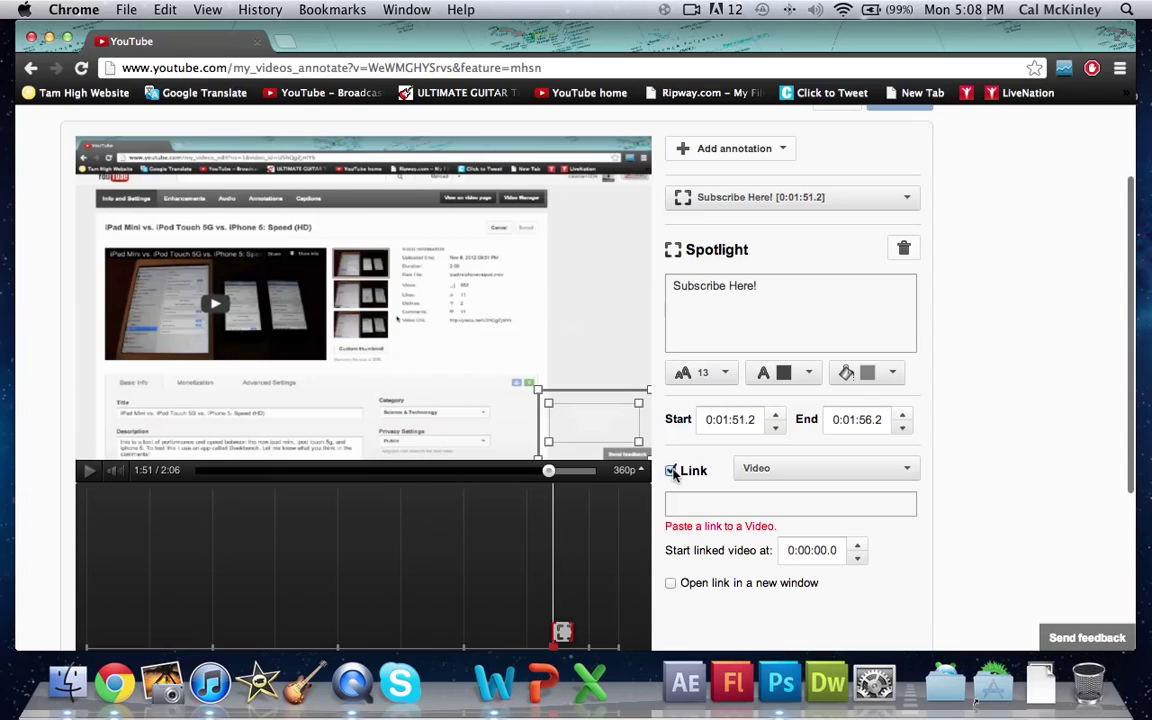
pyautogui.click(797, 470)
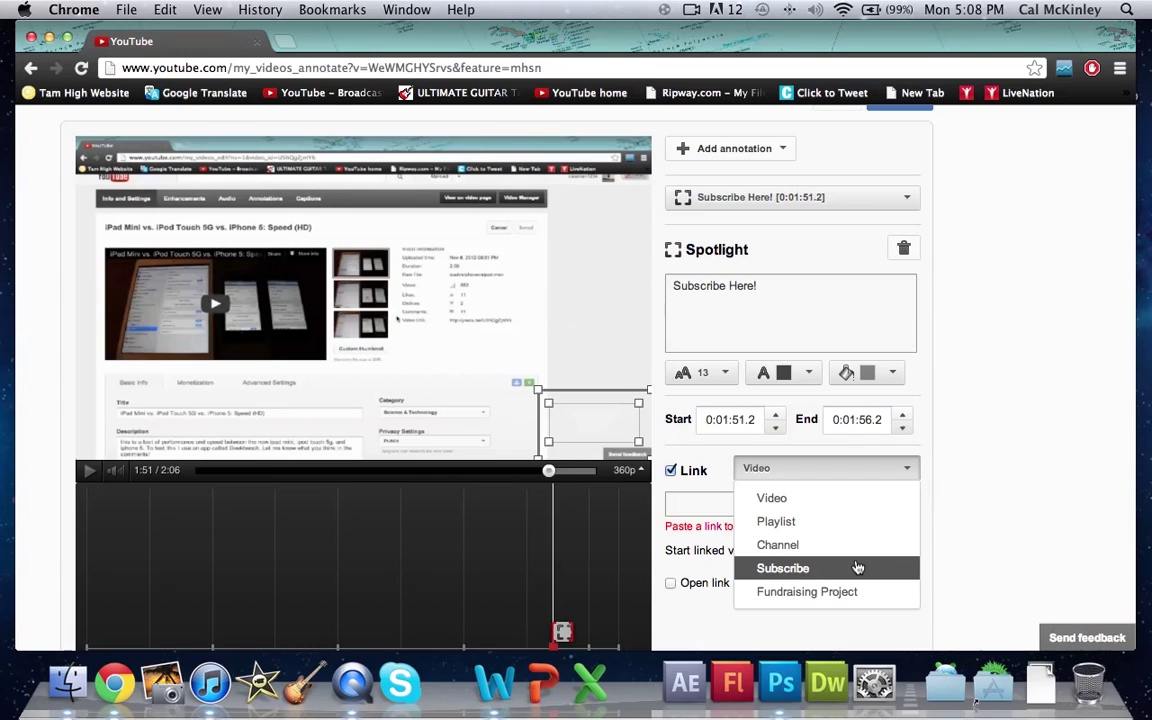
pyautogui.click(796, 572)
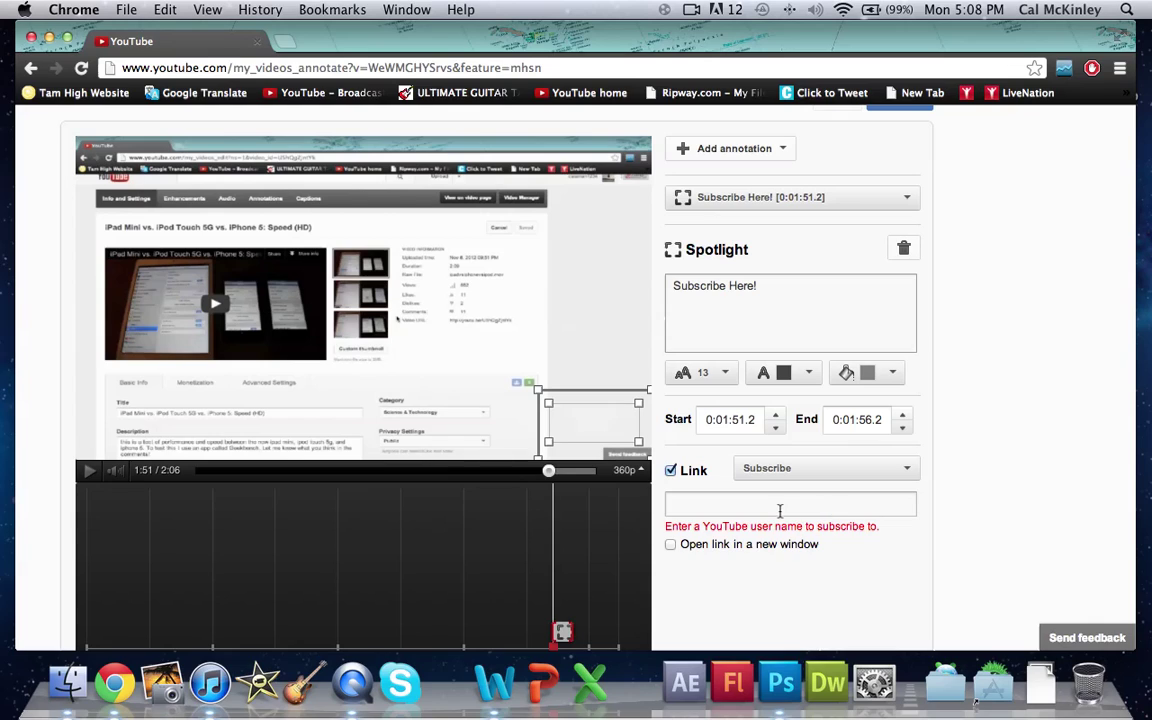
# Enter the channel's user name as the subscribe link's target, then preview the link and close the preview page.
pyautogui.click(720, 499)
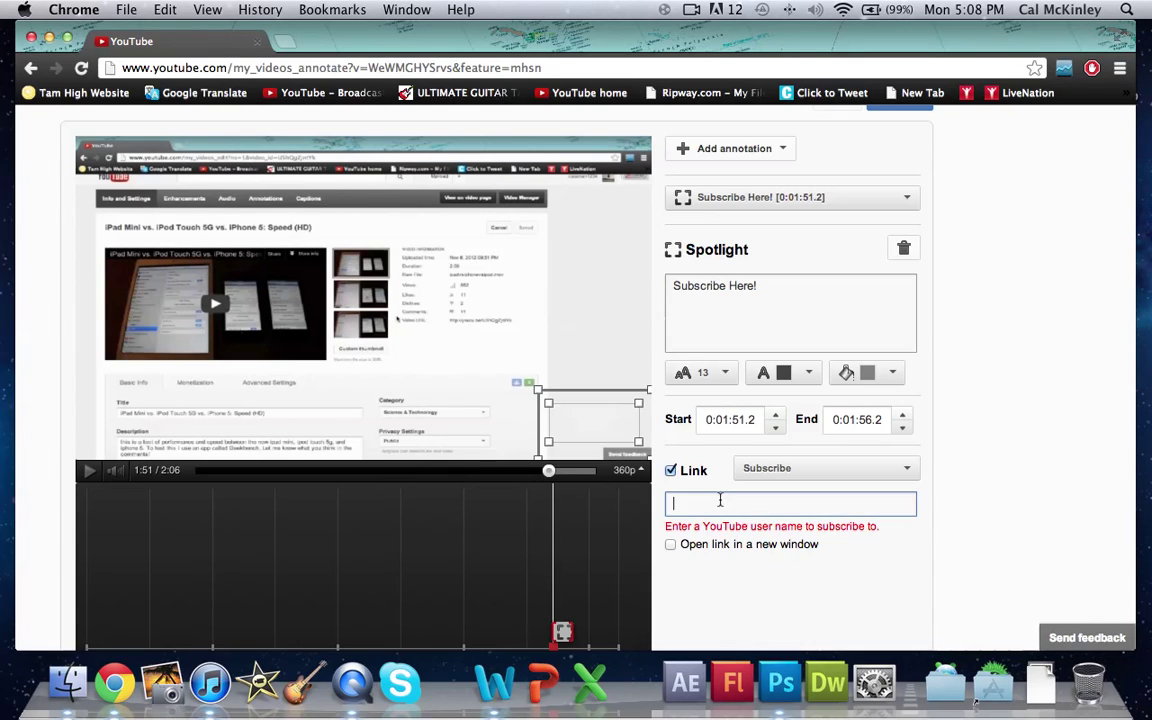
pyautogui.write('calal')
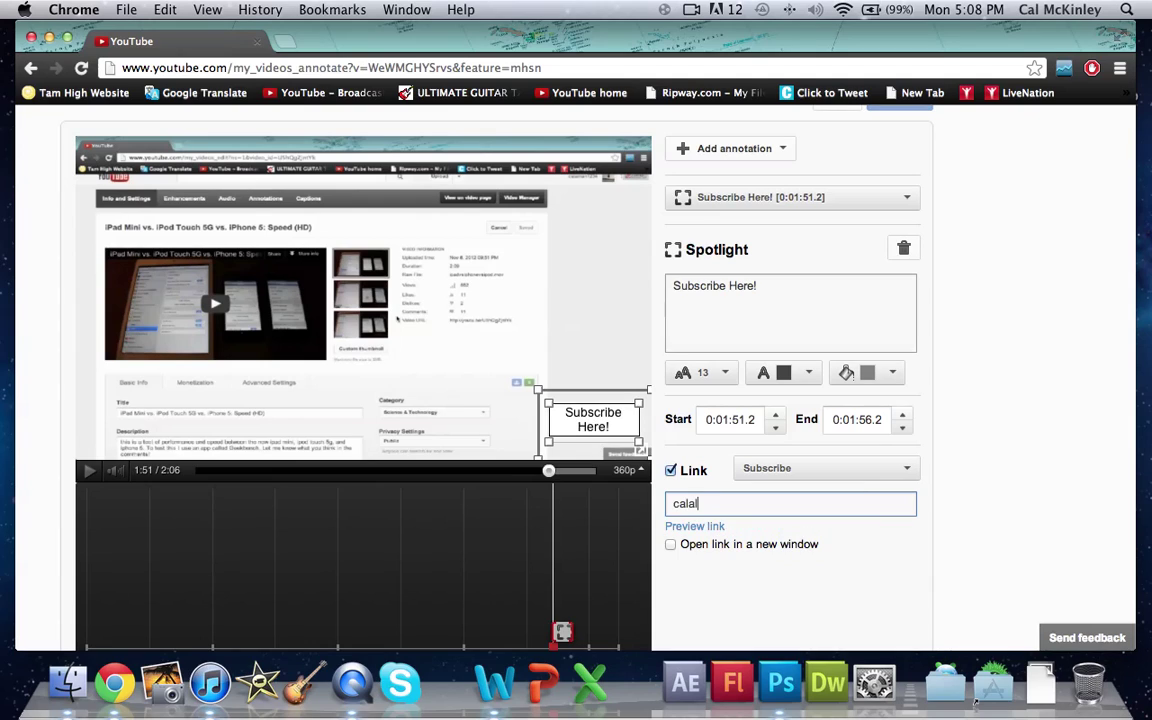
pyautogui.write('an1234')
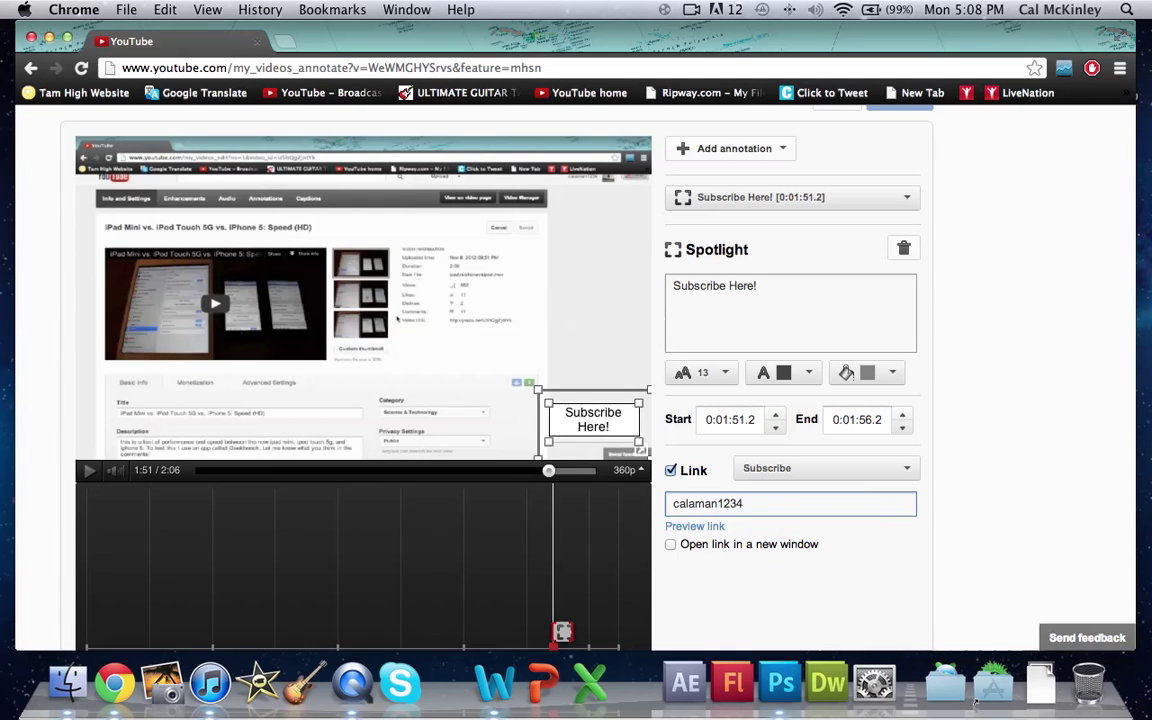
pyautogui.click(694, 527)
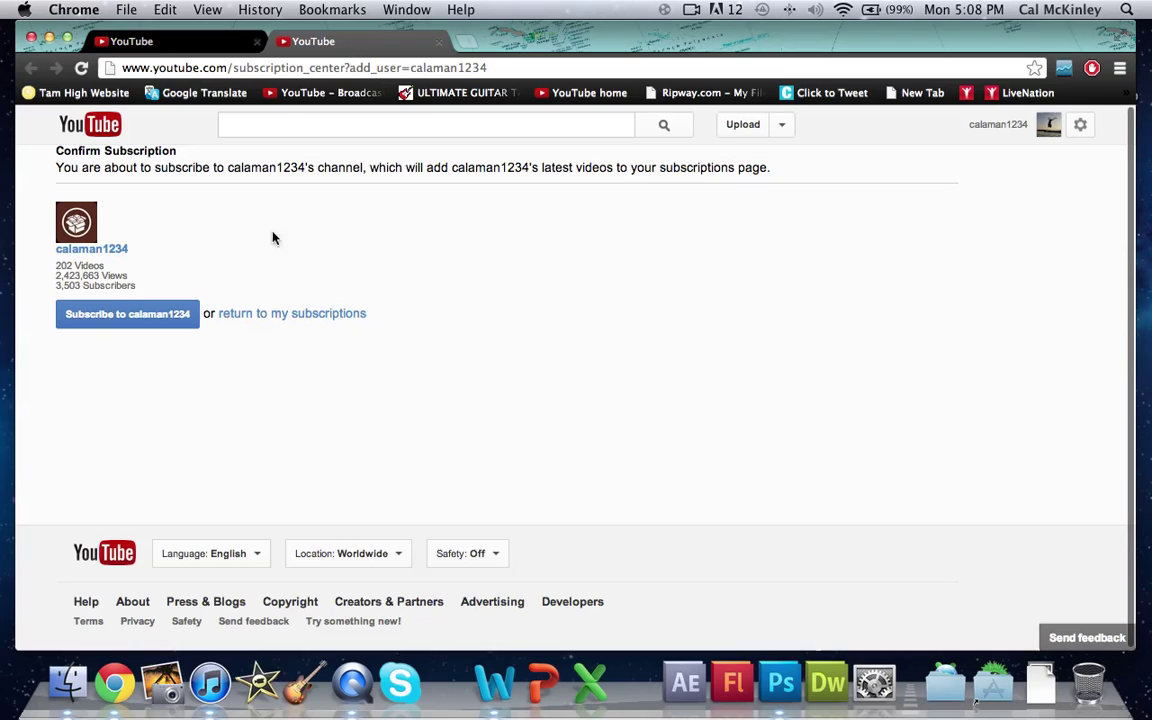
pyautogui.click(439, 42)
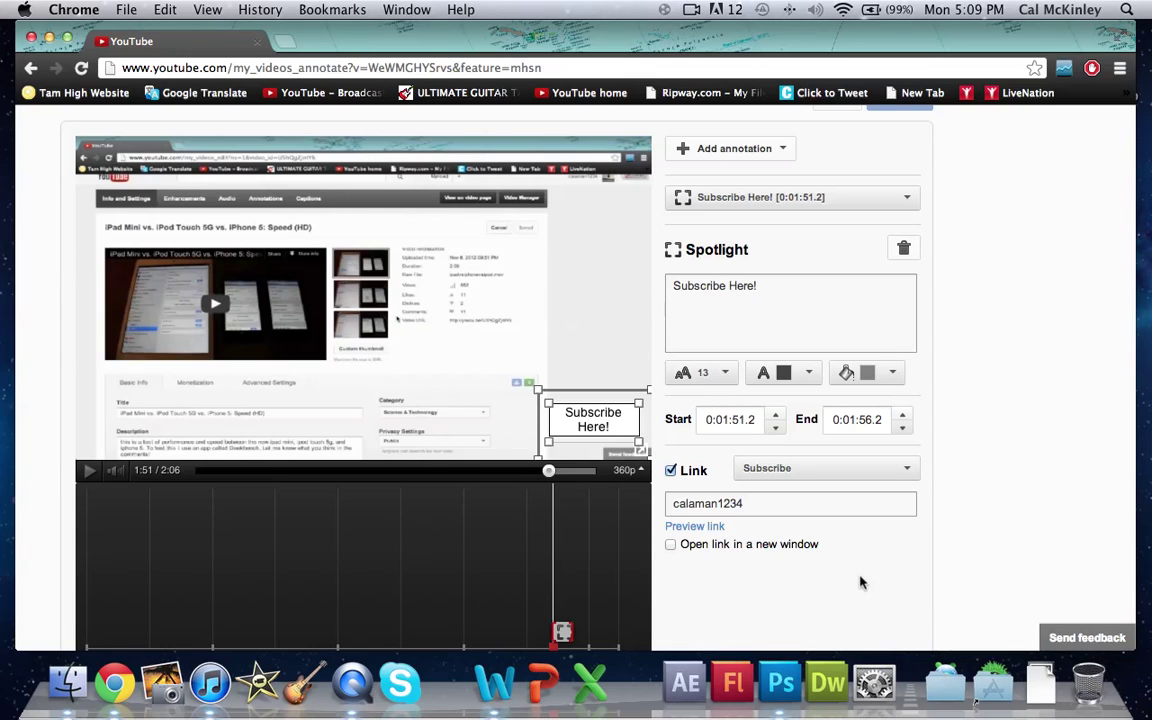
# Extend the spotlight's end on the timeline to the end of the video, at 0:02:07.2.
pyautogui.scroll(3, 860, 582)
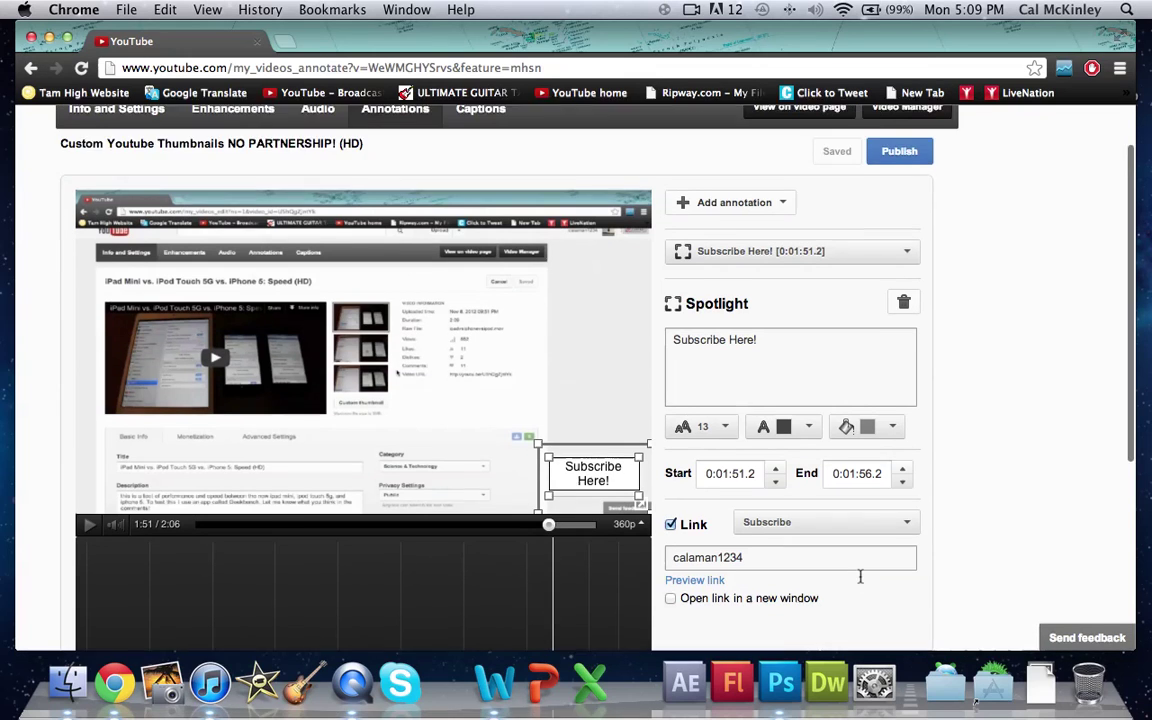
pyautogui.scroll(-5, 860, 582)
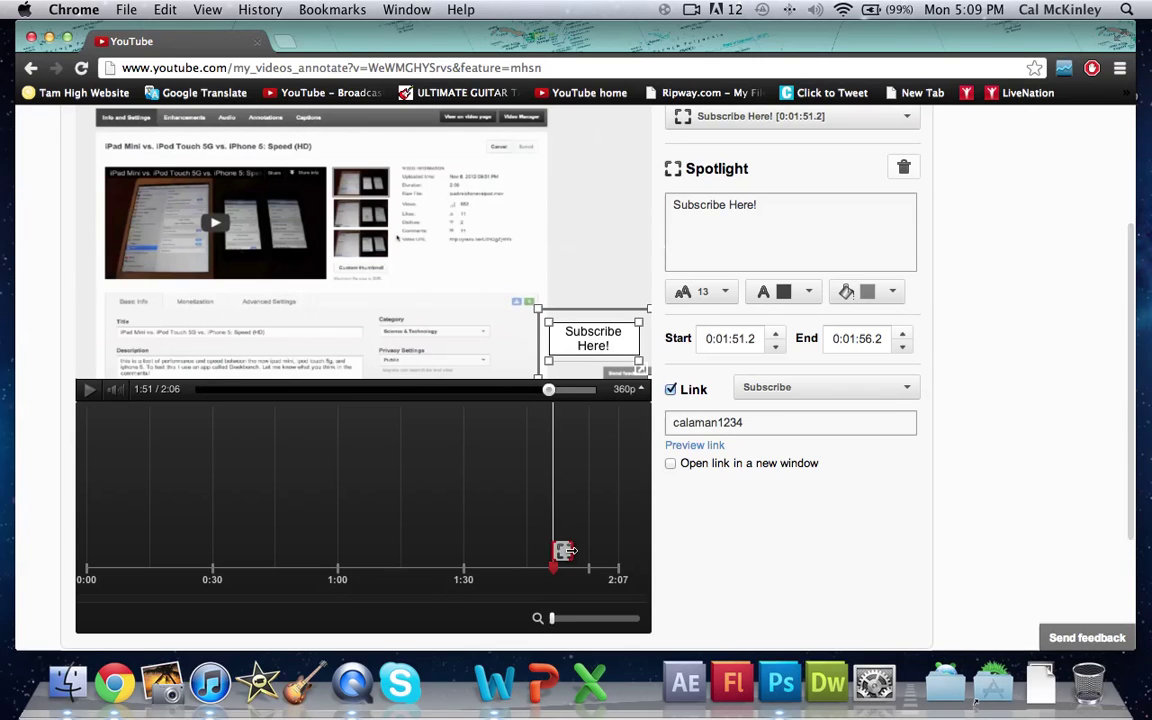
pyautogui.moveTo(565, 551)
pyautogui.mouseDown()
pyautogui.moveTo(663, 553)
pyautogui.moveTo(628, 562)
pyautogui.mouseUp()
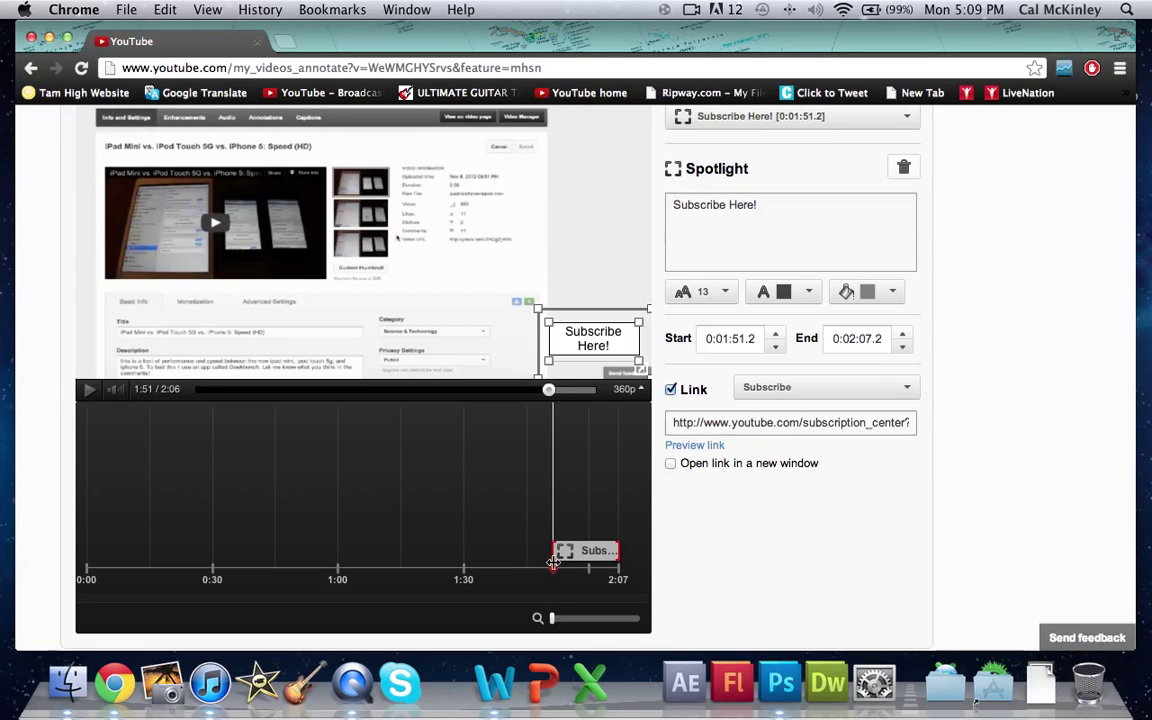
pyautogui.click(614, 551)
# Save the annotation changes and publish them to the video.
pyautogui.scroll(3, 792, 606)
pyautogui.scroll(2, 792, 606)
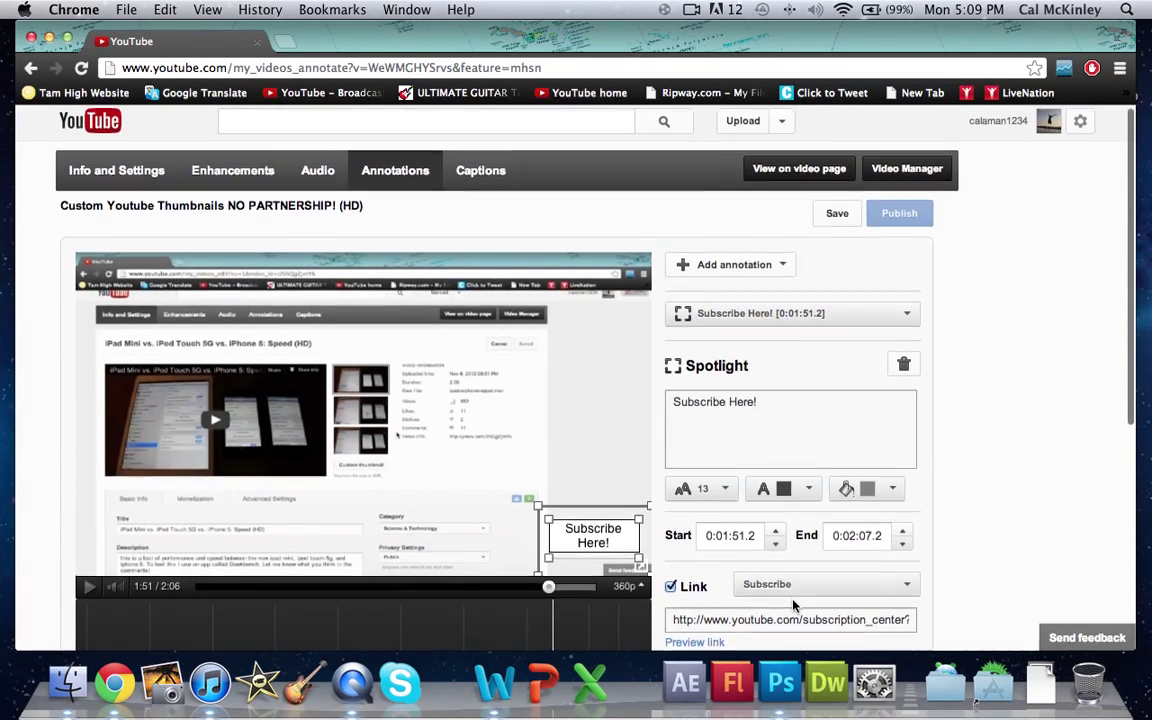
pyautogui.scroll(-4, 792, 606)
pyautogui.scroll(4, 689, 496)
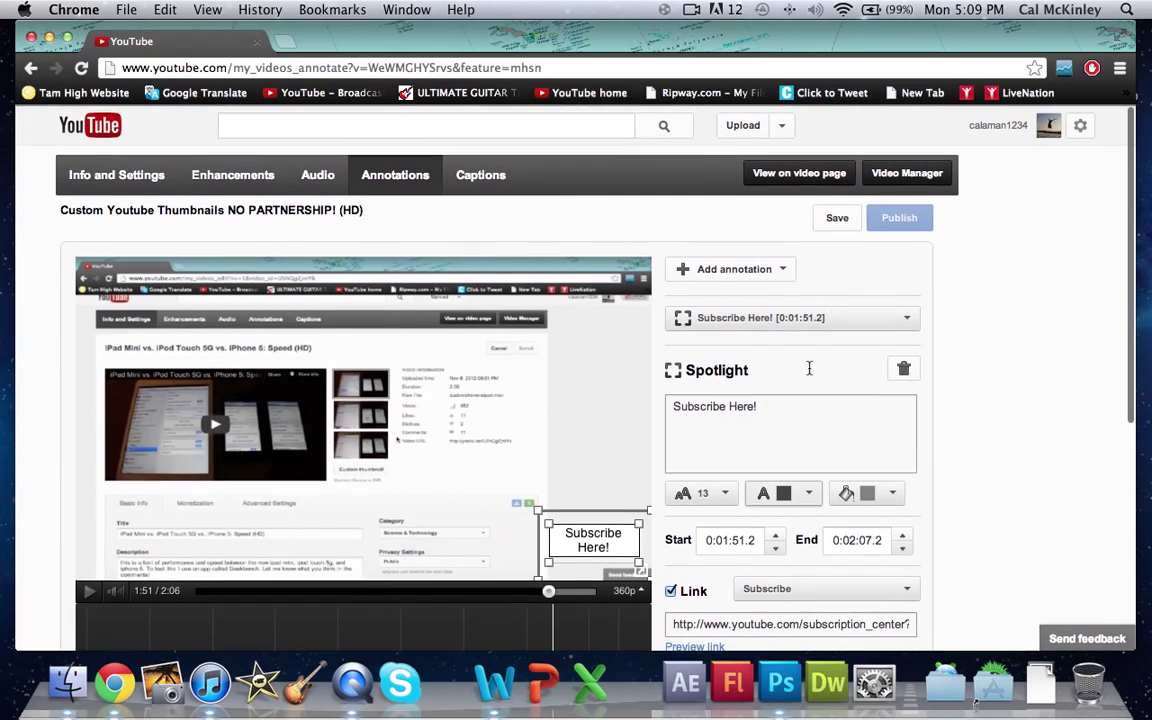
pyautogui.click(838, 218)
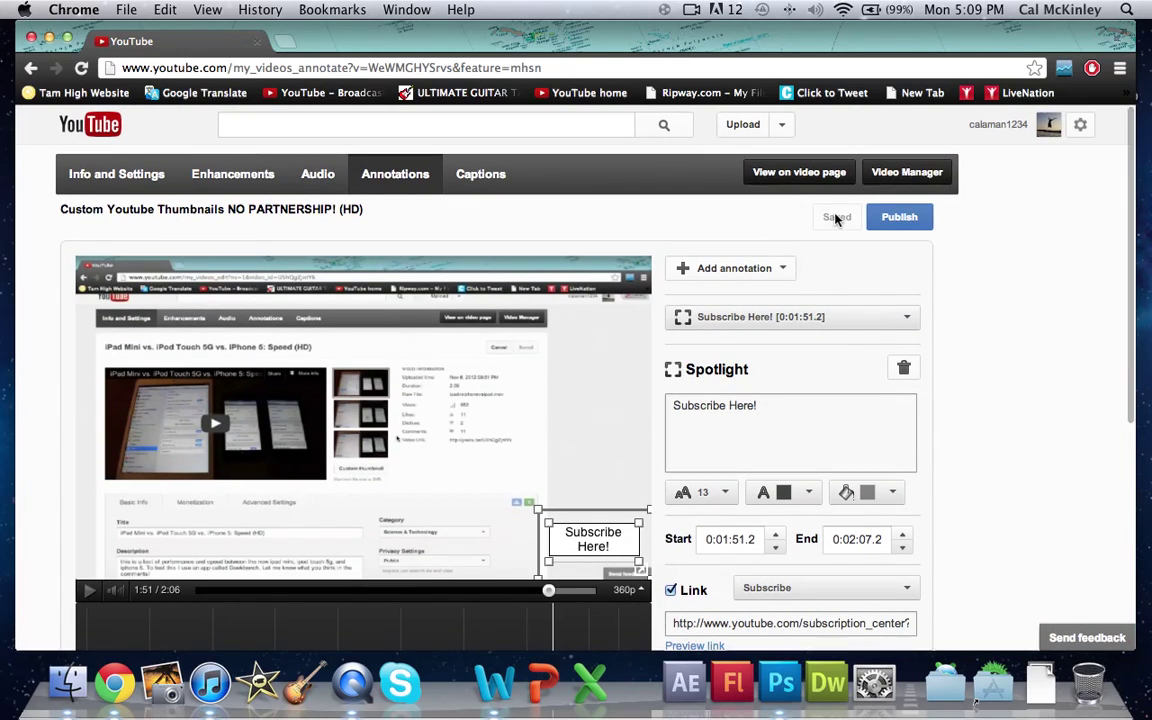
pyautogui.click(901, 218)
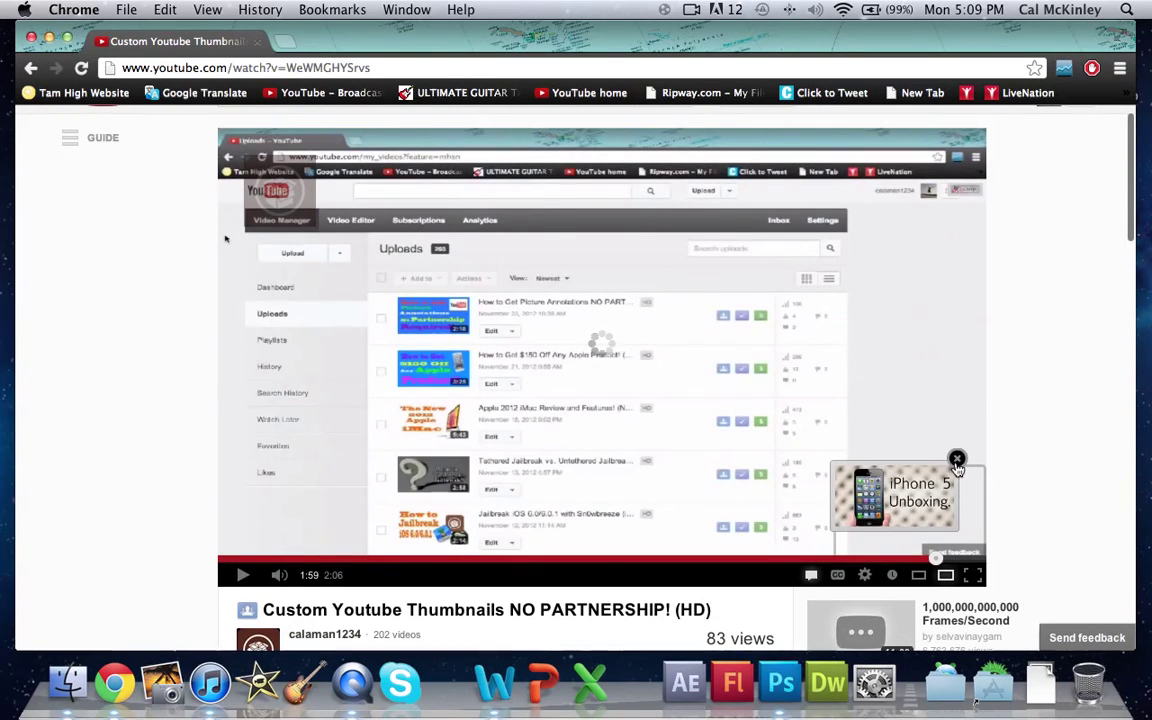
# Dismiss the "iPhone 5 Unboxing" overlay on the published video and follow the "Subscribe Here!" spotlight to test its link.
pyautogui.click(957, 459)
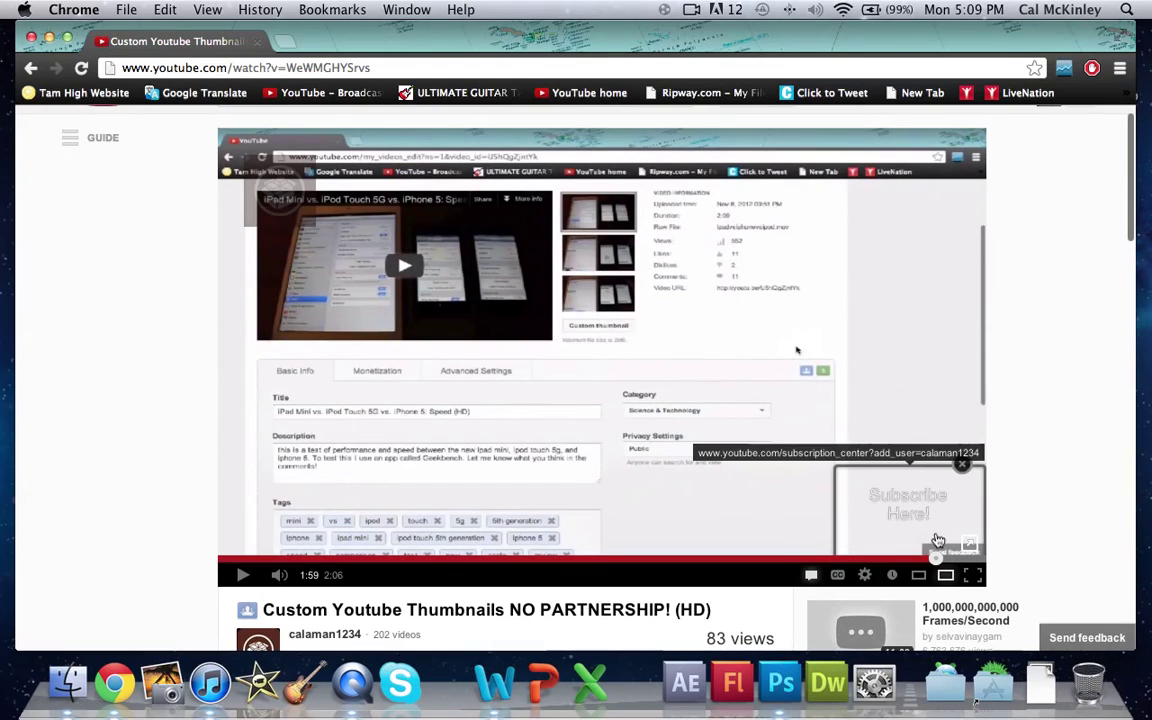
pyautogui.click(912, 501)
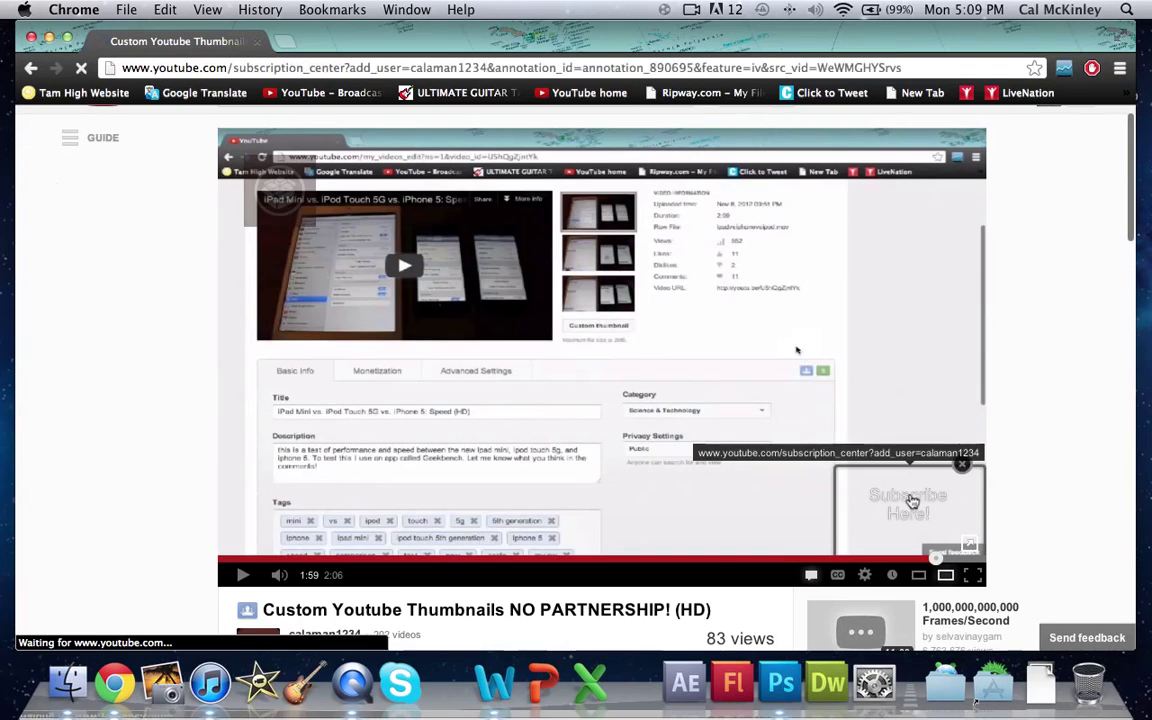